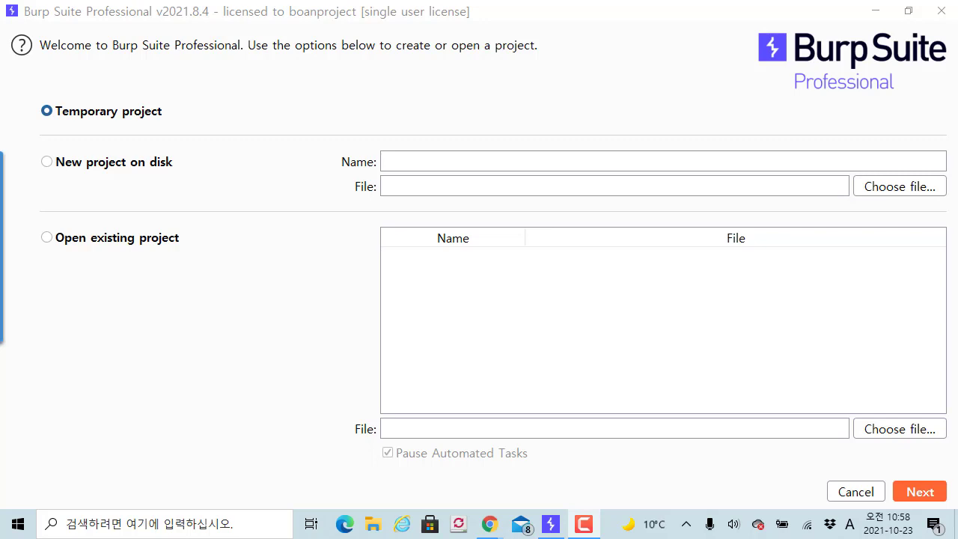
Step: Switch to Chrome and view the Burp Suite Professional product page on the PortSwigger site, including its trial and purchase options
left_click(651, 19)
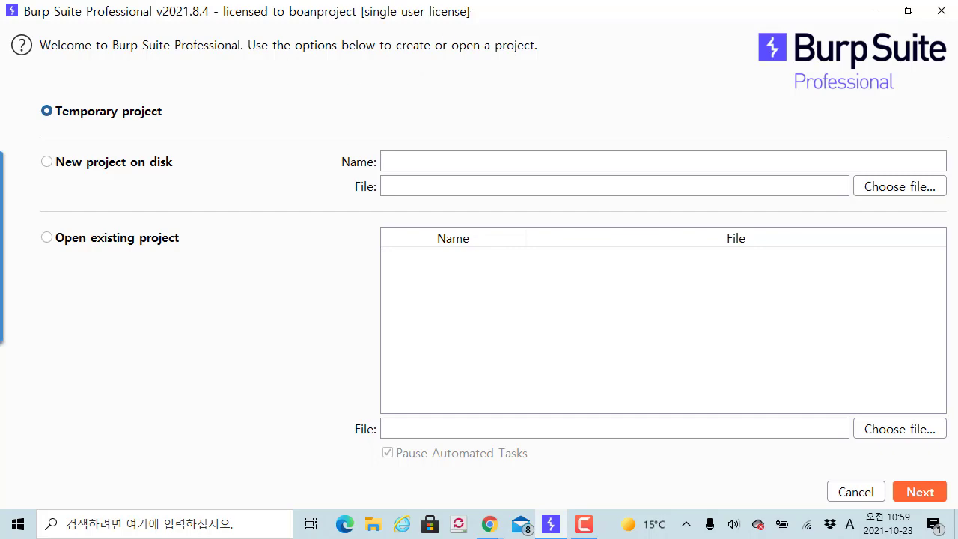
key("alt+Tab")
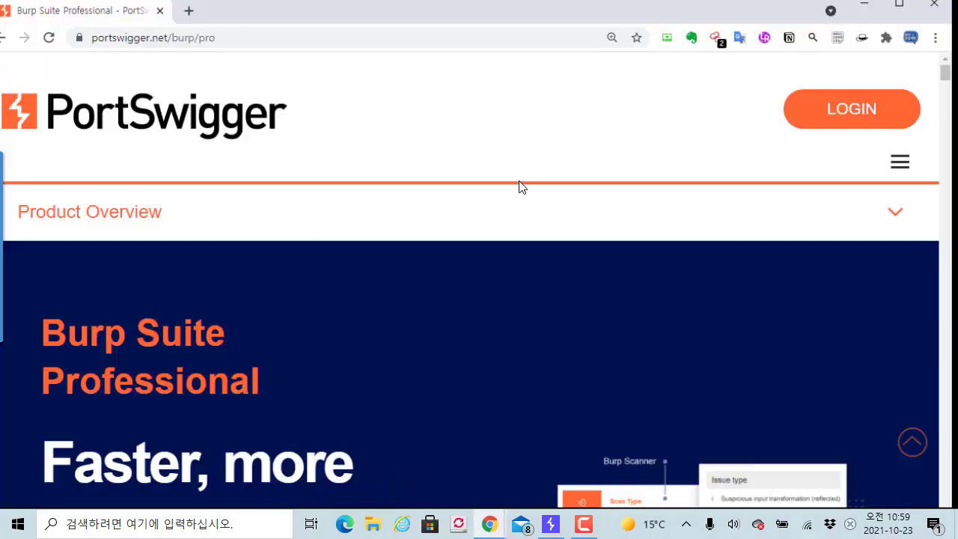
key("ctrl+0")
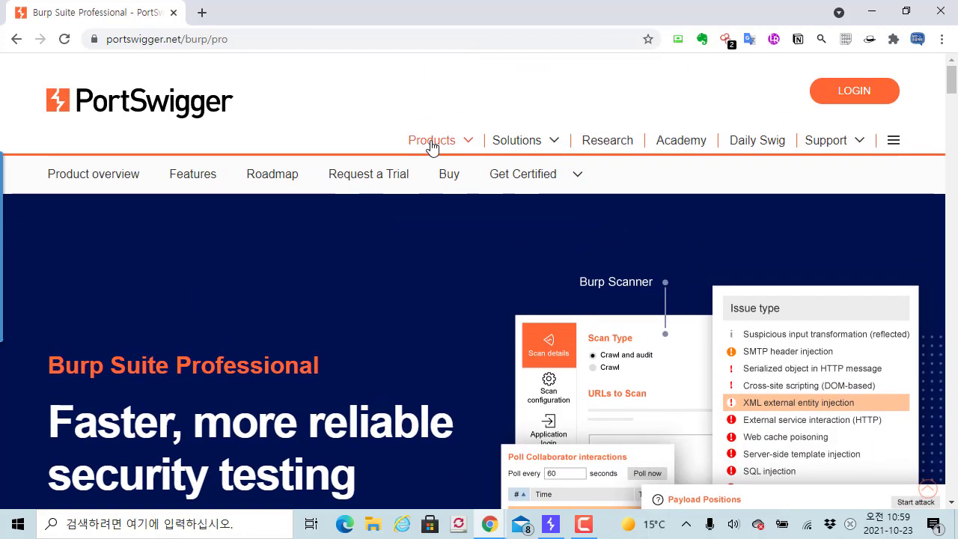
left_click(431, 143)
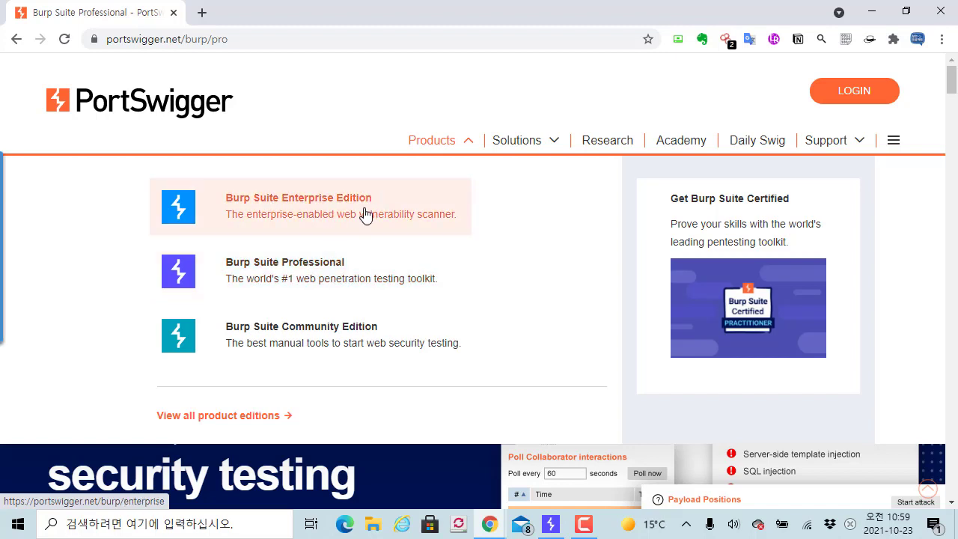
left_click(298, 270)
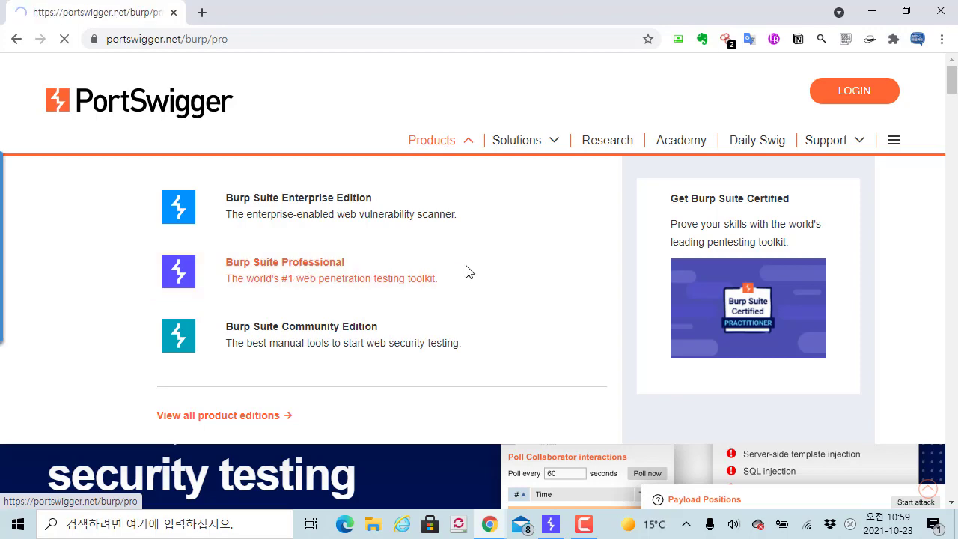
scroll(312, 271, "down", 3)
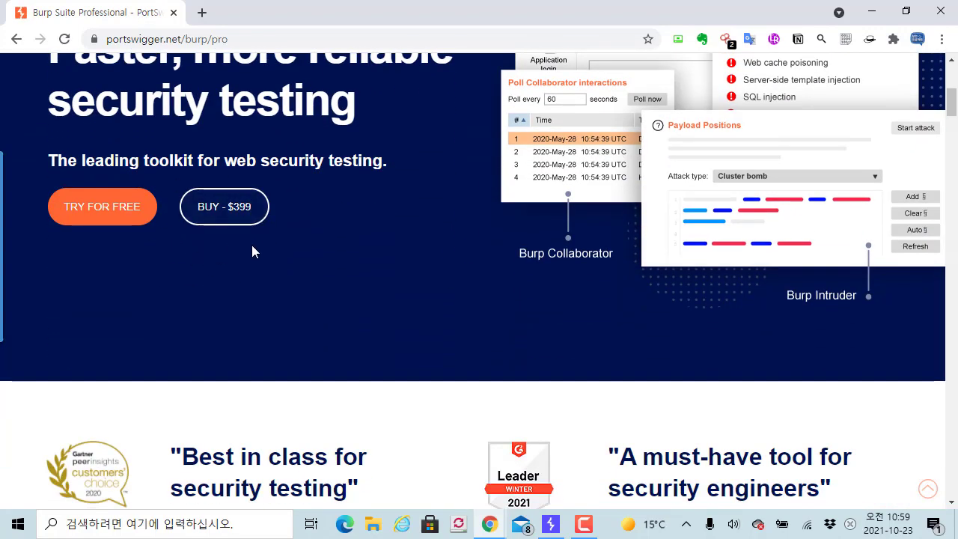
left_click(881, 15)
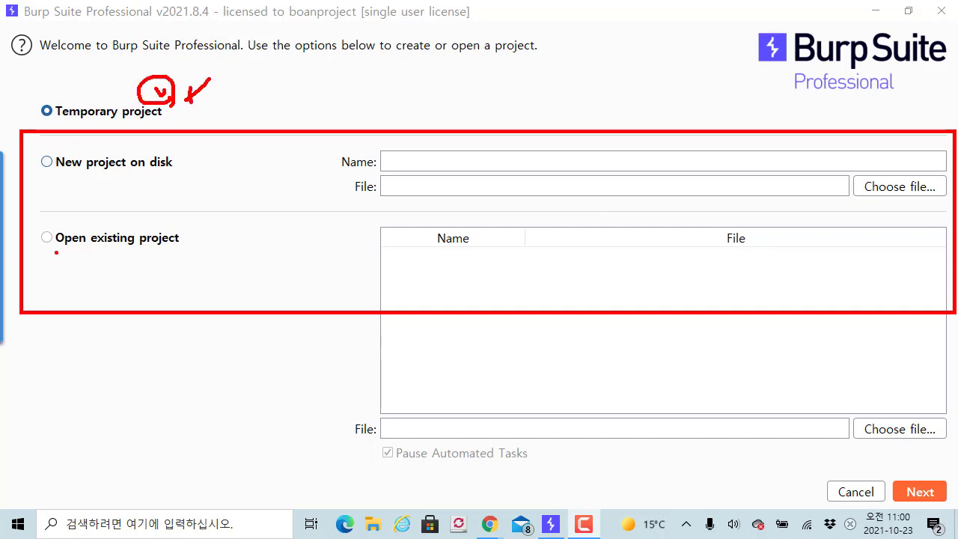
Step: Start Burp with a temporary project and the Burp defaults configuration
key("Escape")
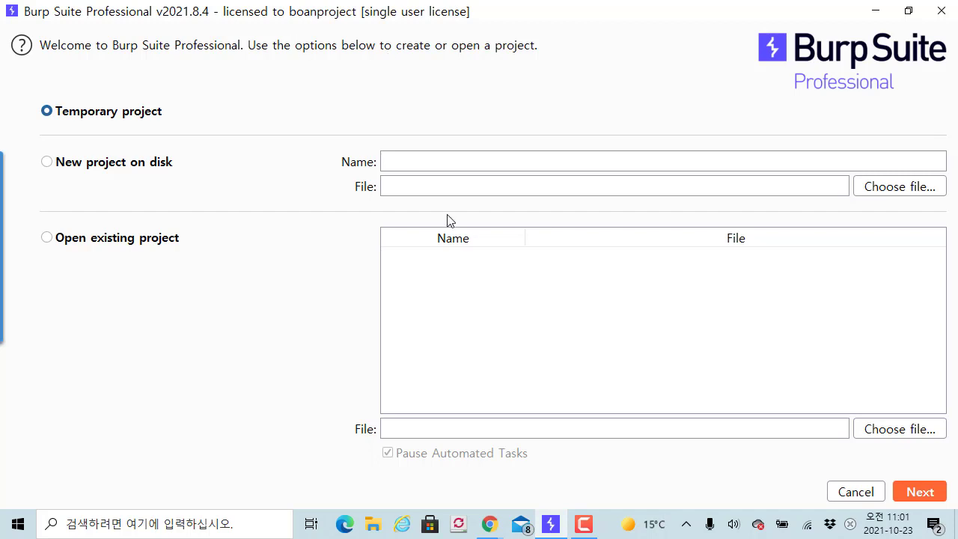
left_click(920, 492)
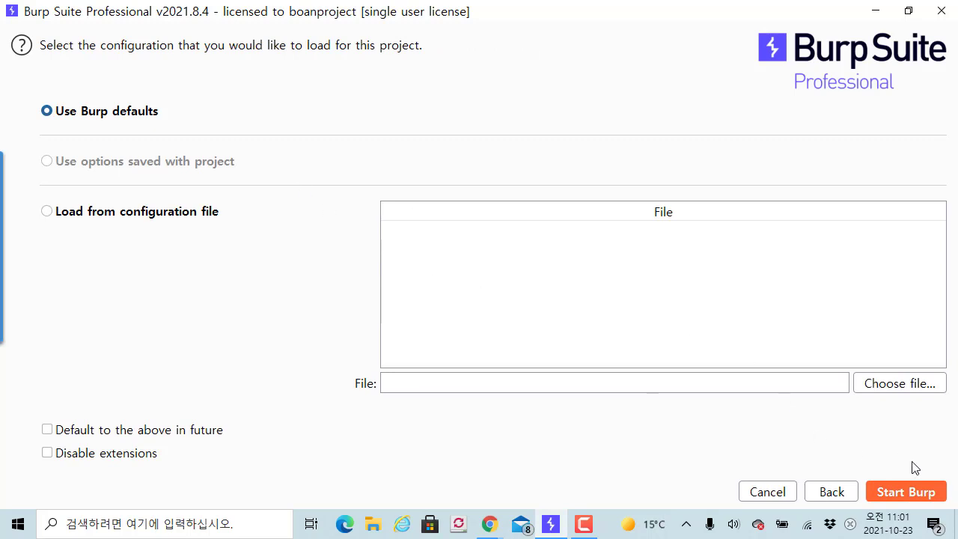
left_click(922, 491)
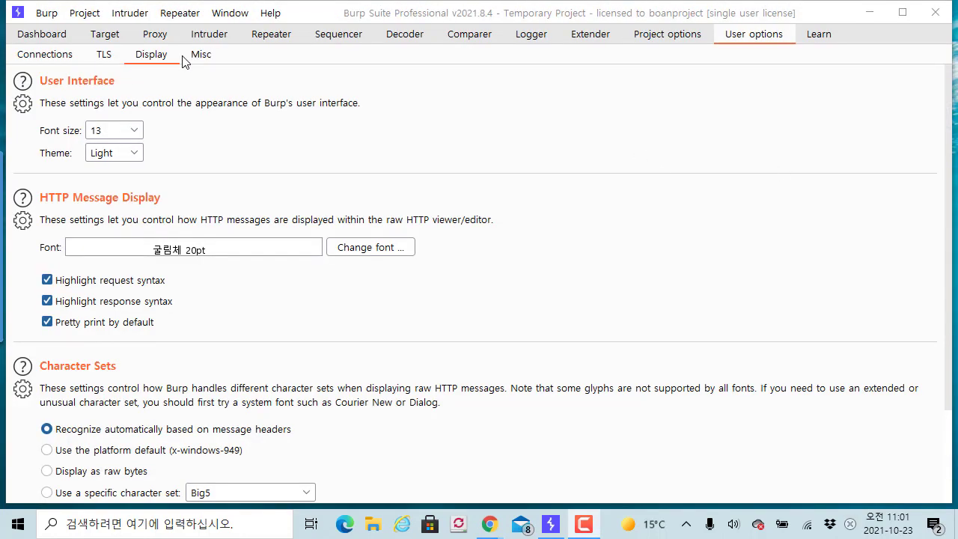
Step: Open the Dashboard and examine its scan task controls, issue activity and event log
left_click(42, 34)
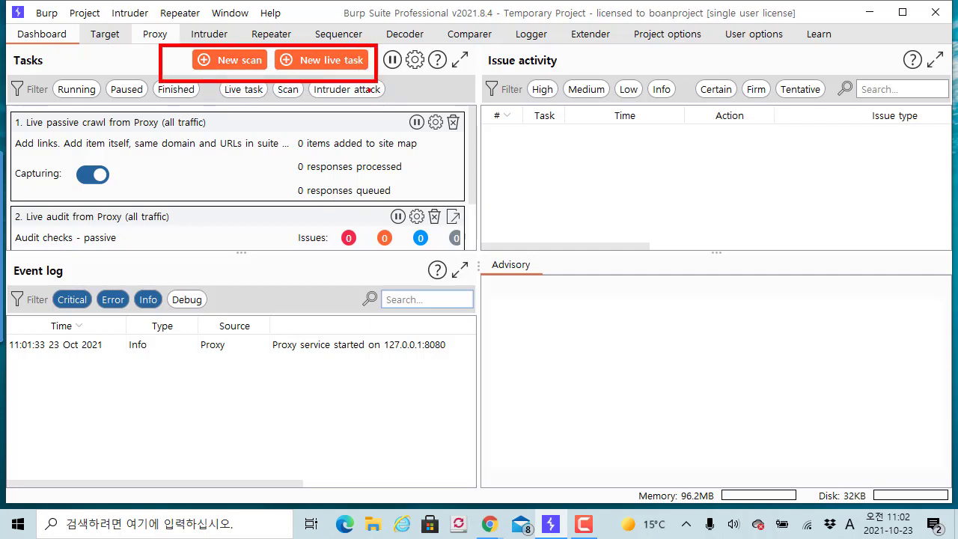
left_click_drag(538, 150, 540, 175)
mouse_move(591, 149)
left_mouse_down()
mouse_move(579, 169)
mouse_move(528, 185)
left_mouse_up()
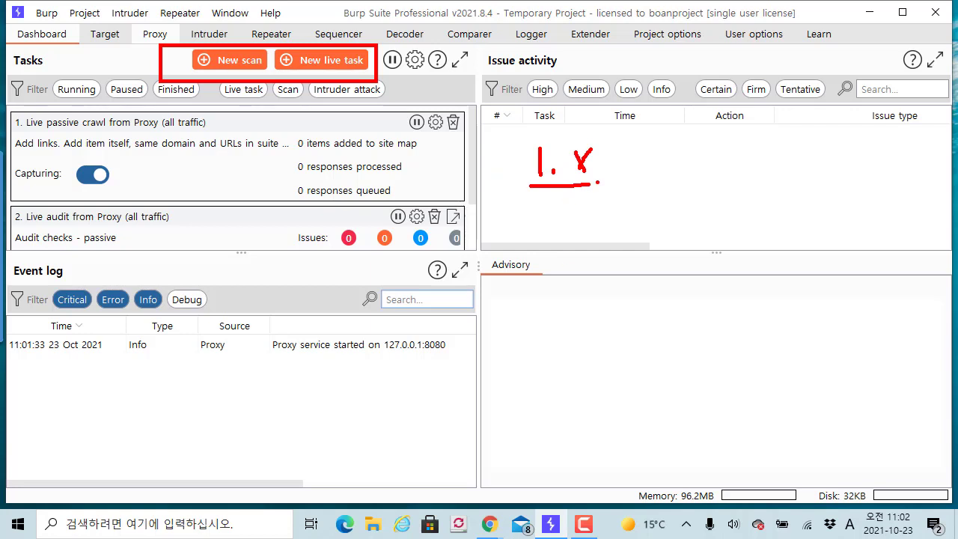
mouse_move(595, 189)
left_mouse_down()
mouse_move(514, 160)
mouse_move(597, 182)
left_mouse_up()
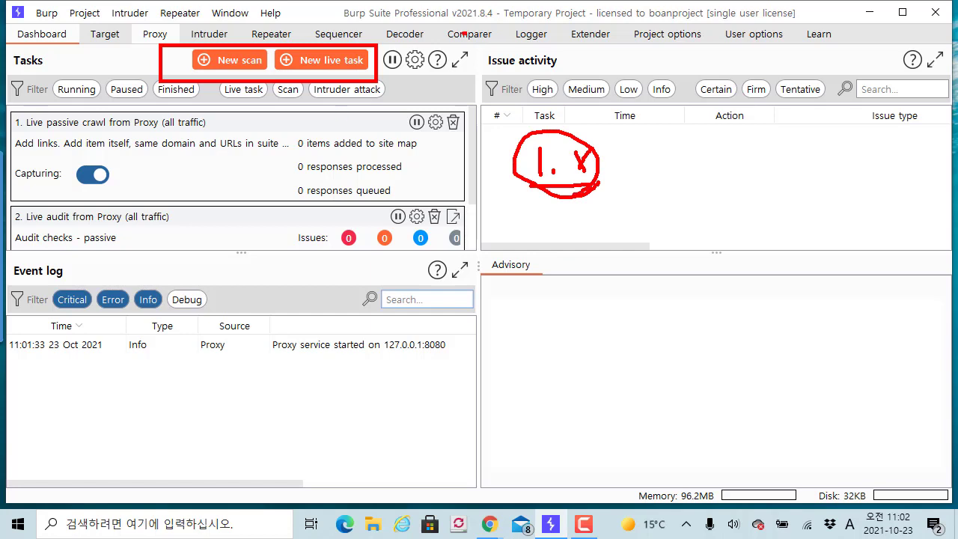
left_click_drag(466, 33, 499, 33)
key("Escape")
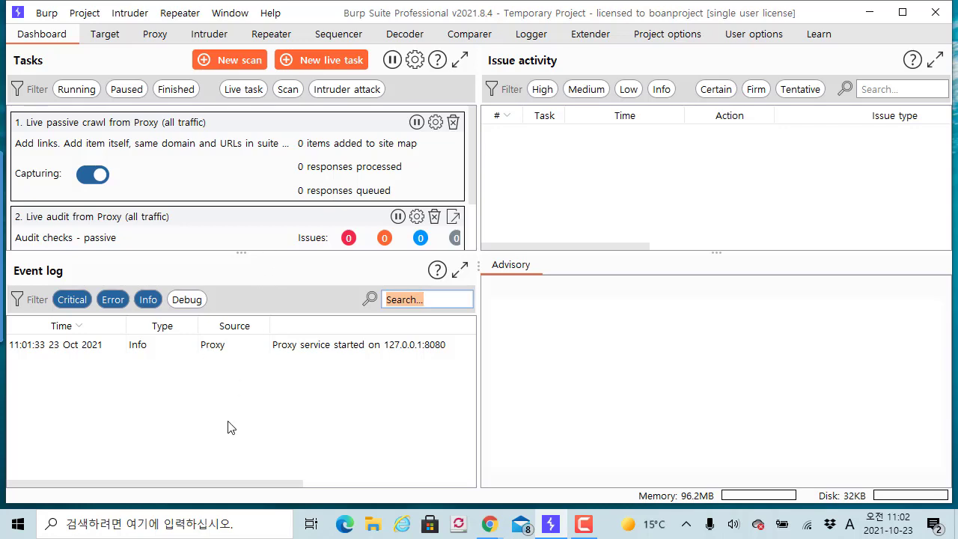
mouse_move(278, 481)
left_mouse_down()
mouse_move(392, 482)
mouse_move(270, 482)
left_mouse_up()
Step: Review the Proxy tool's Intercept, HTTP history, WebSockets history and Options pages, including the listeners and interception rules
left_click(160, 37)
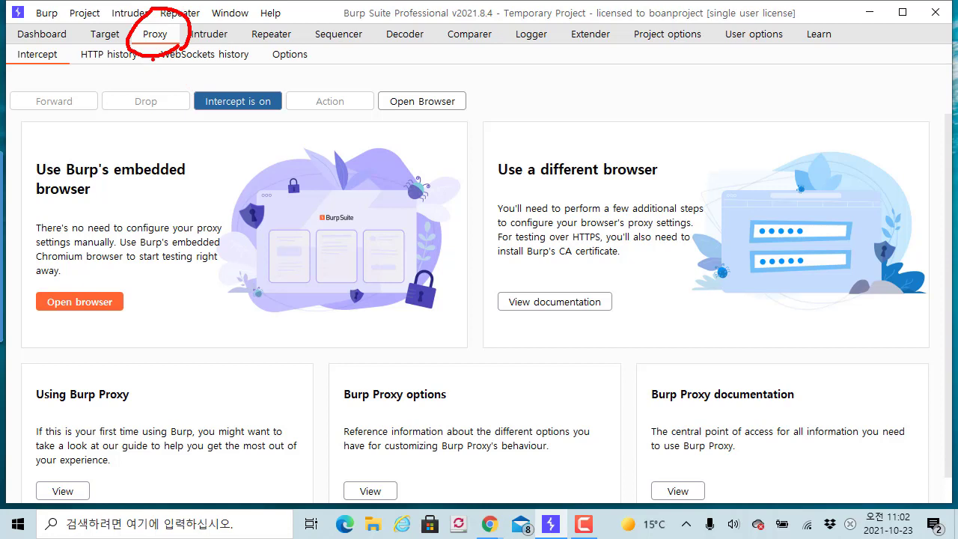
mouse_move(152, 58)
left_mouse_down()
mouse_move(174, 110)
mouse_move(164, 118)
left_mouse_up()
key("Escape")
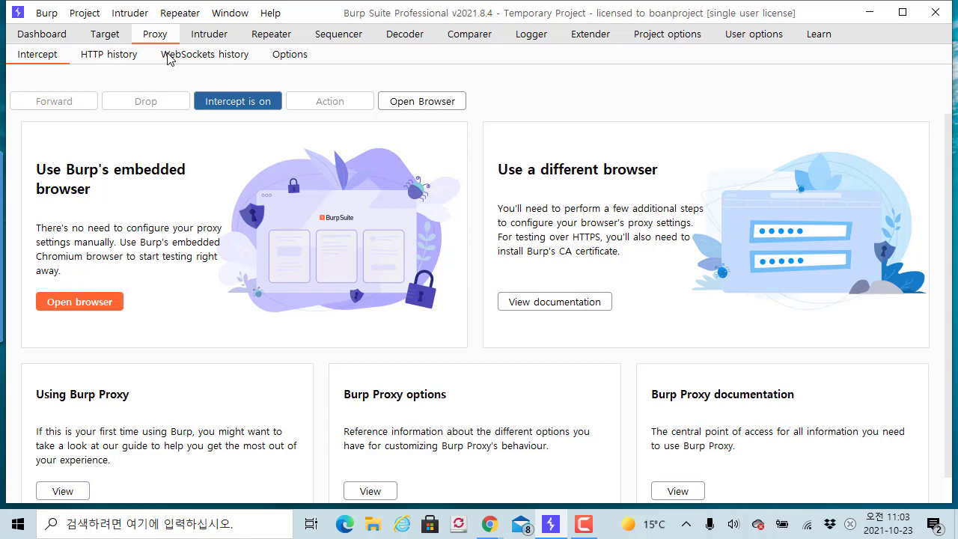
left_click(124, 57)
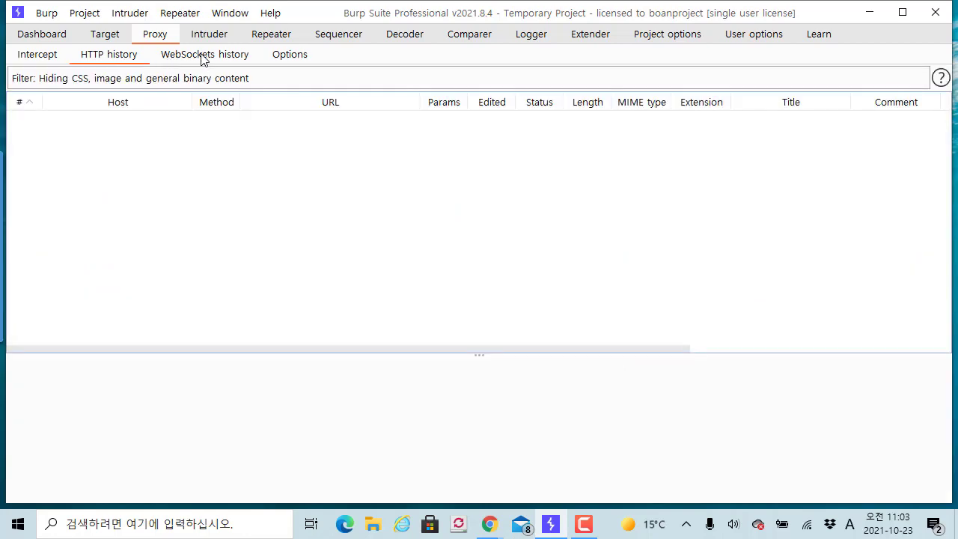
left_click(203, 58)
left_click(277, 57)
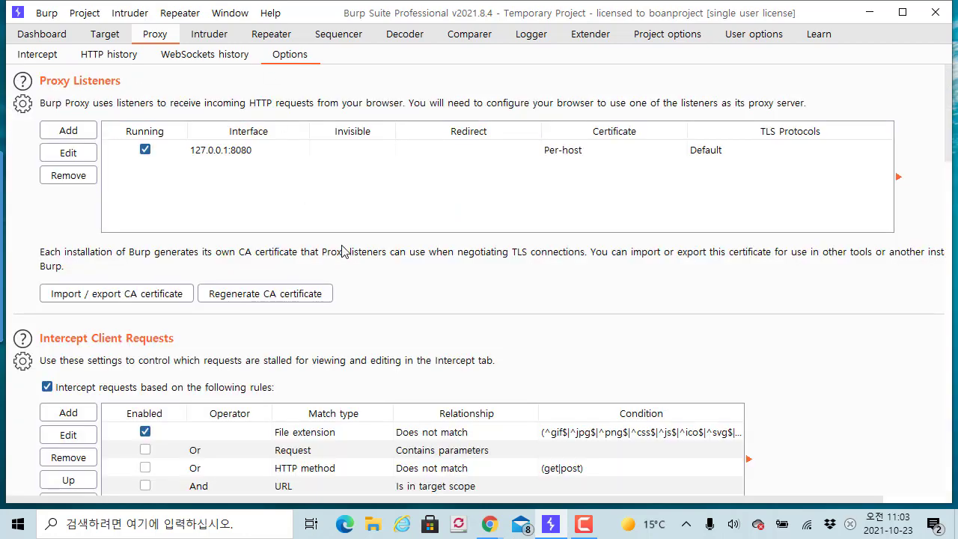
scroll(345, 250, "down", 3)
scroll(343, 247, "down", 2)
scroll(343, 247, "up", 4)
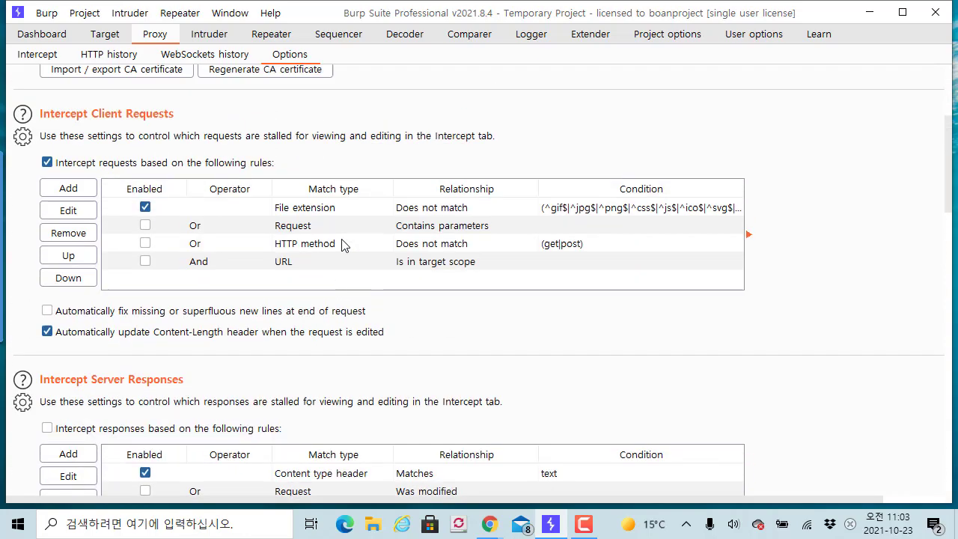
scroll(342, 246, "up", 2)
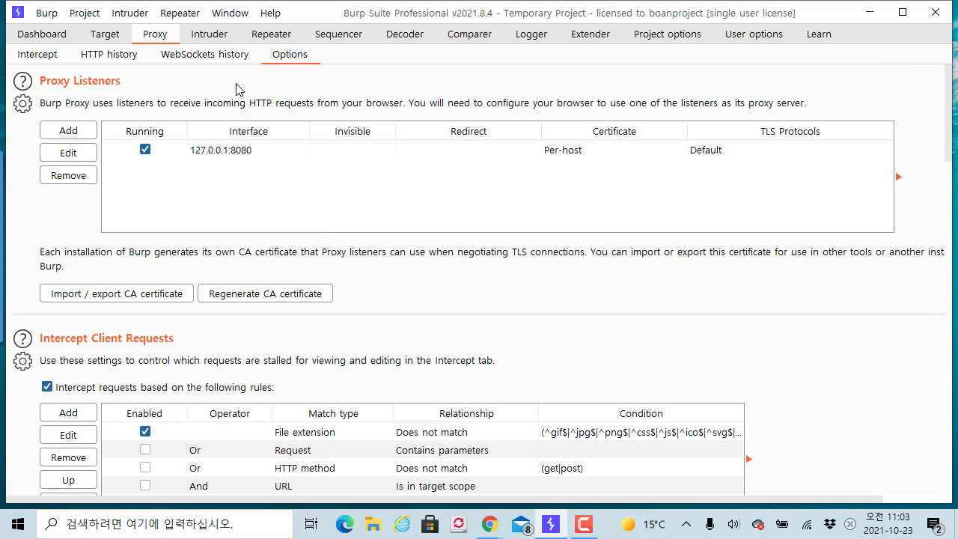
Step: Add the predefined "3 letter words" list to the Simple list payloads in Intruder
left_click(210, 35)
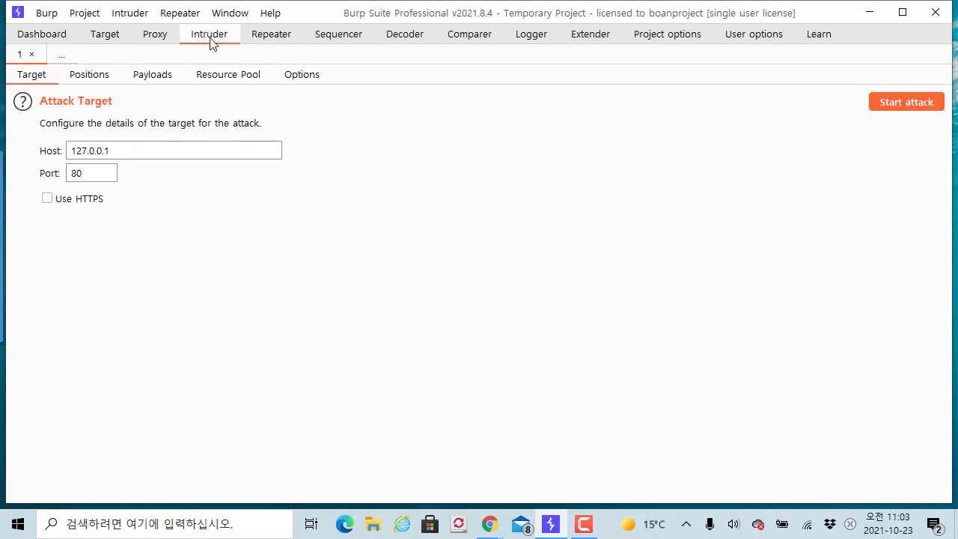
left_click(308, 76)
left_click(162, 75)
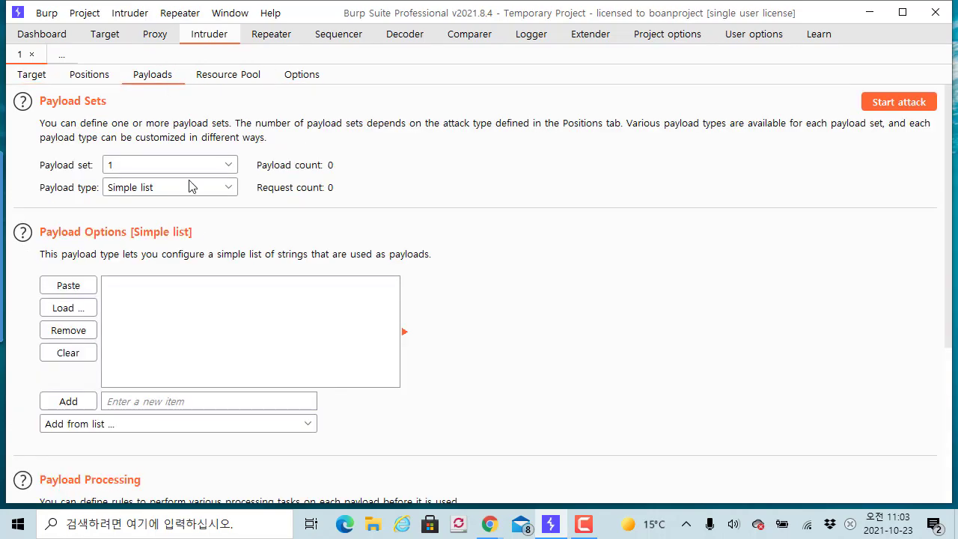
scroll(217, 303, "down", 1)
left_click(250, 368)
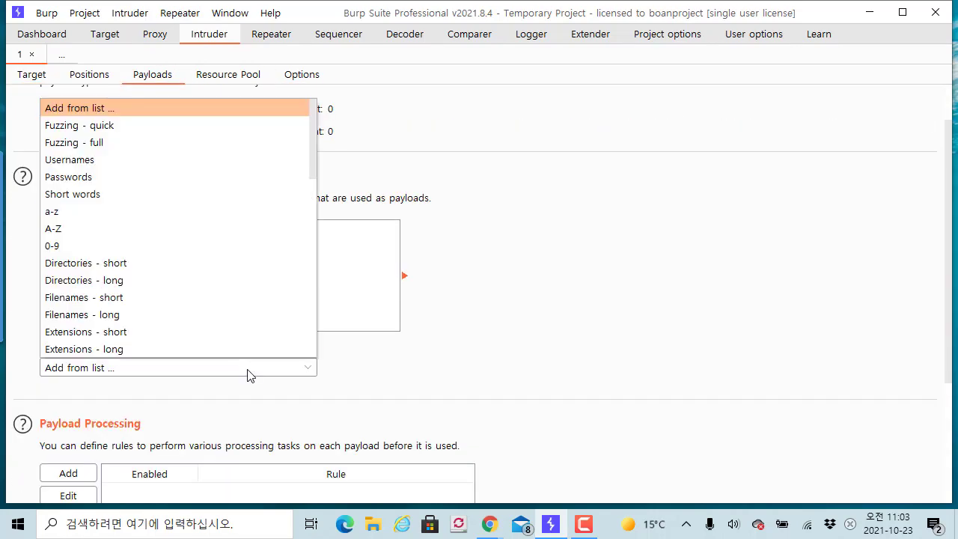
scroll(287, 221, "down", 3)
scroll(287, 221, "down", 4)
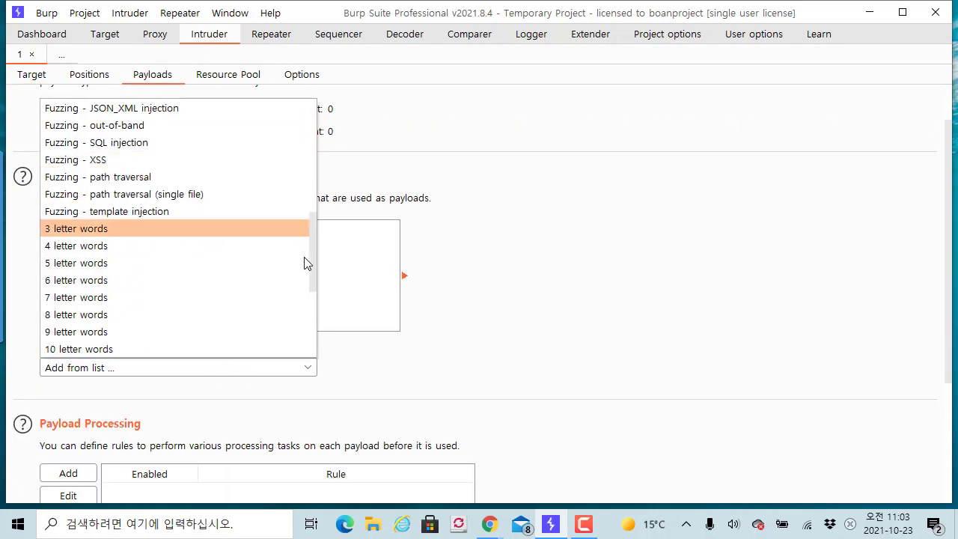
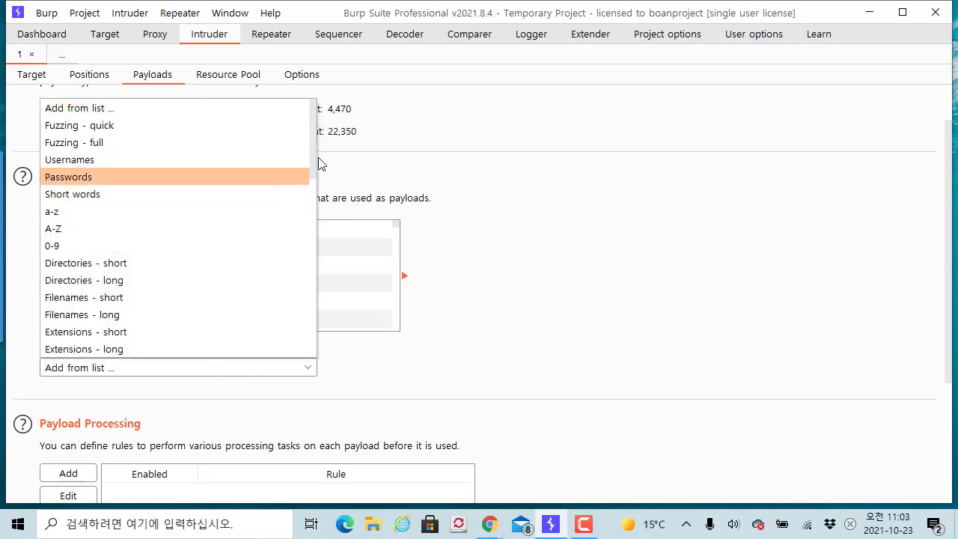
Step: Look through the remaining predefined payload lists down to "User agents - long", leaving the selection without adding another list
left_click_drag(313, 159, 304, 348)
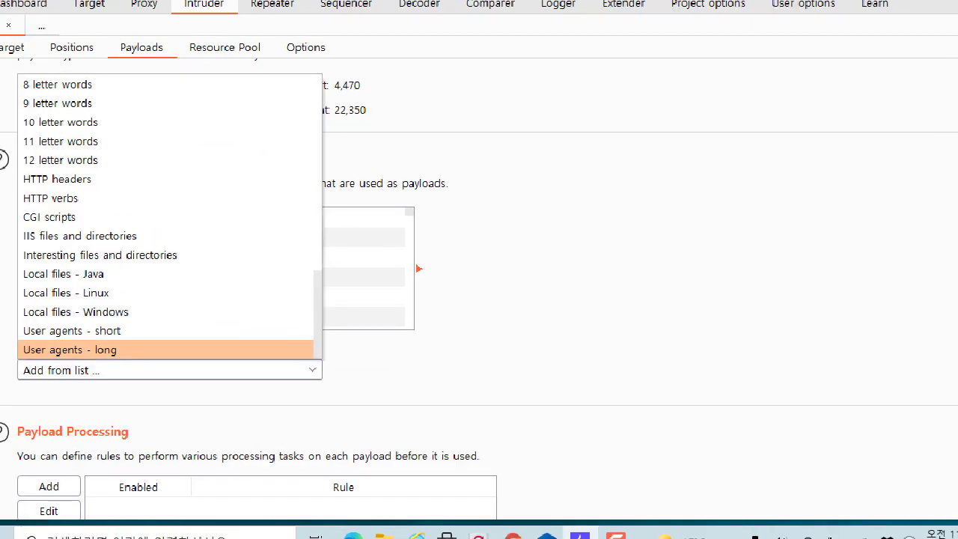
left_click_drag(1, 116, 315, 362)
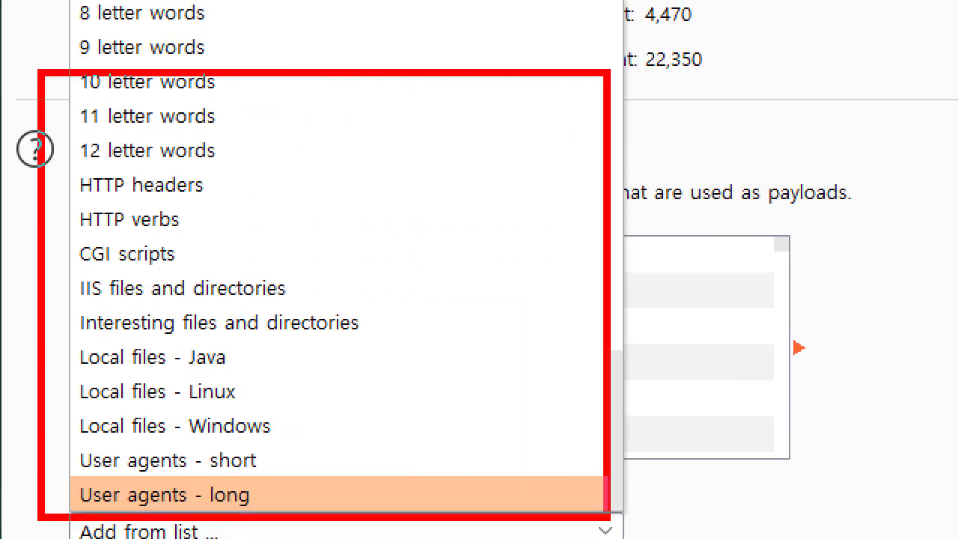
left_click_drag(607, 517, 614, 516)
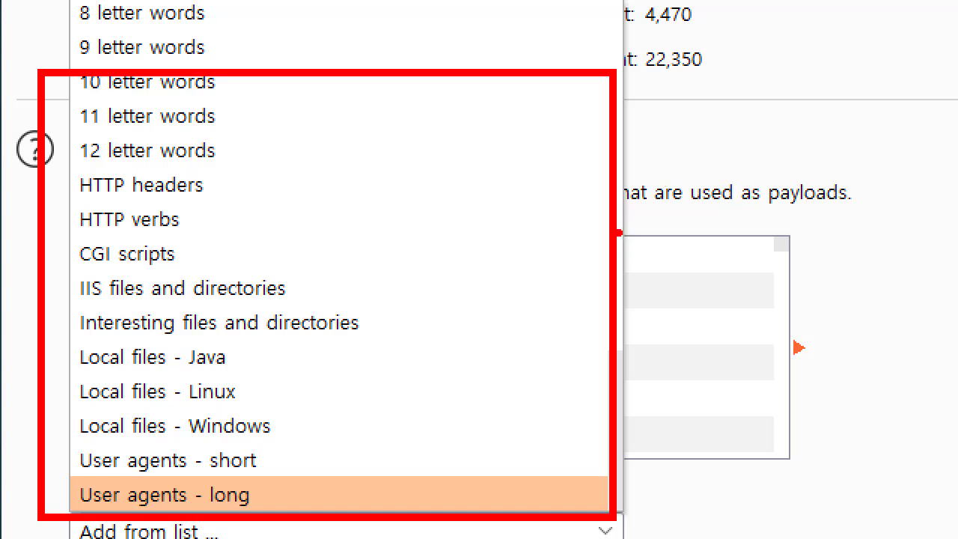
key("Escape")
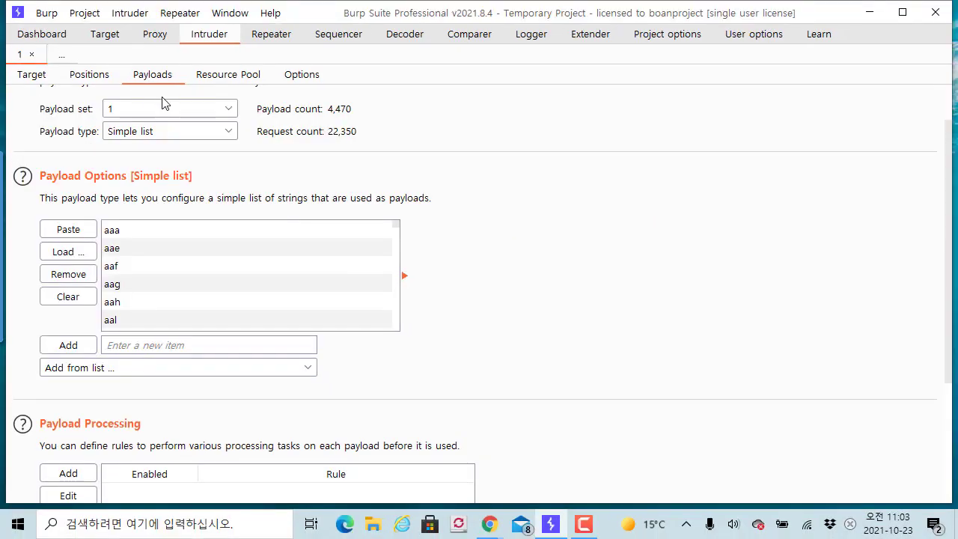
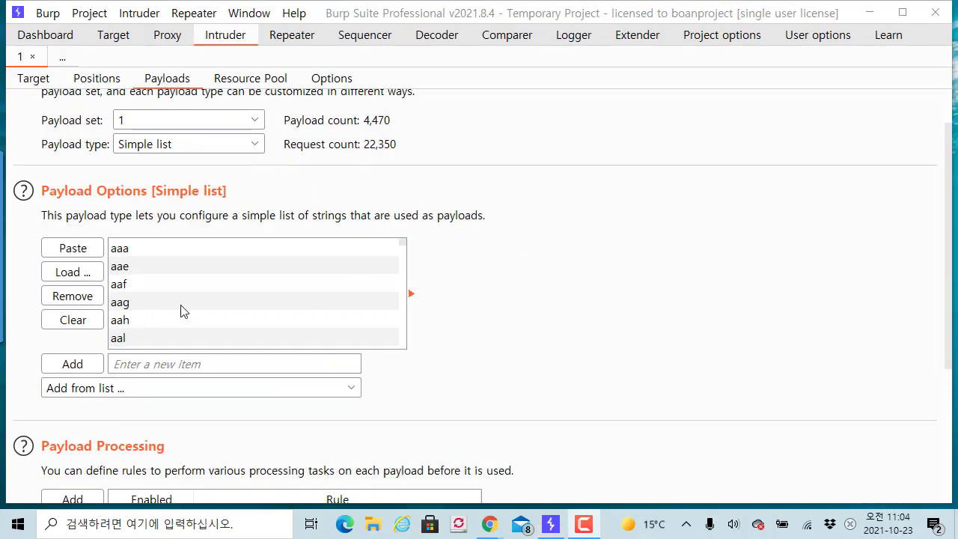
Step: Review Intruder's payload sets and processing settings, and its attack options from Request Headers through Grep - Extract
scroll(153, 310, "up", 2)
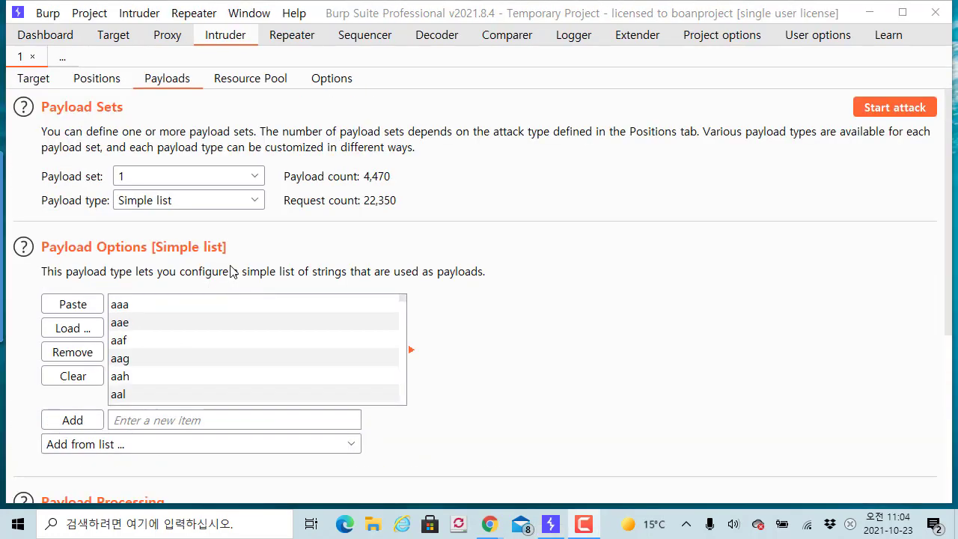
scroll(263, 187, "down", 5)
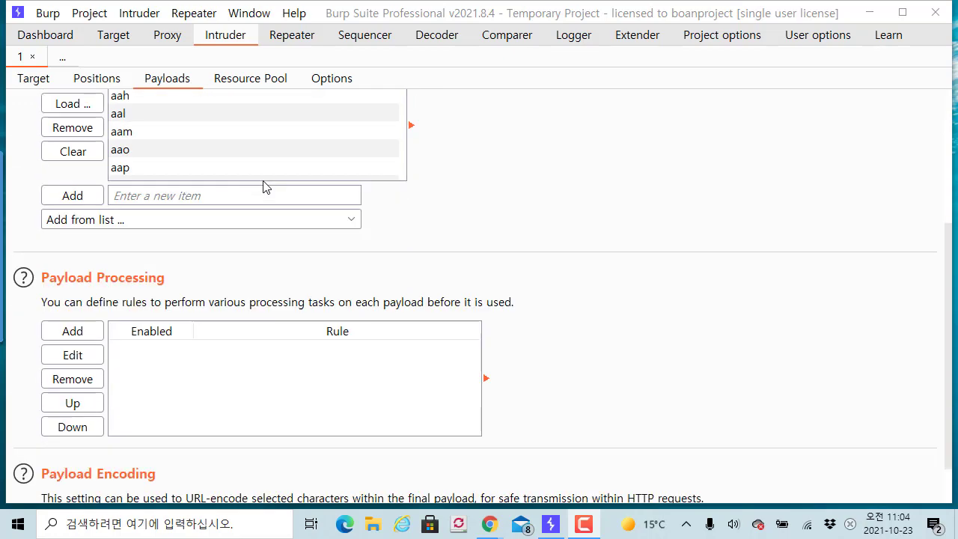
left_click(314, 81)
scroll(194, 208, "down", 3)
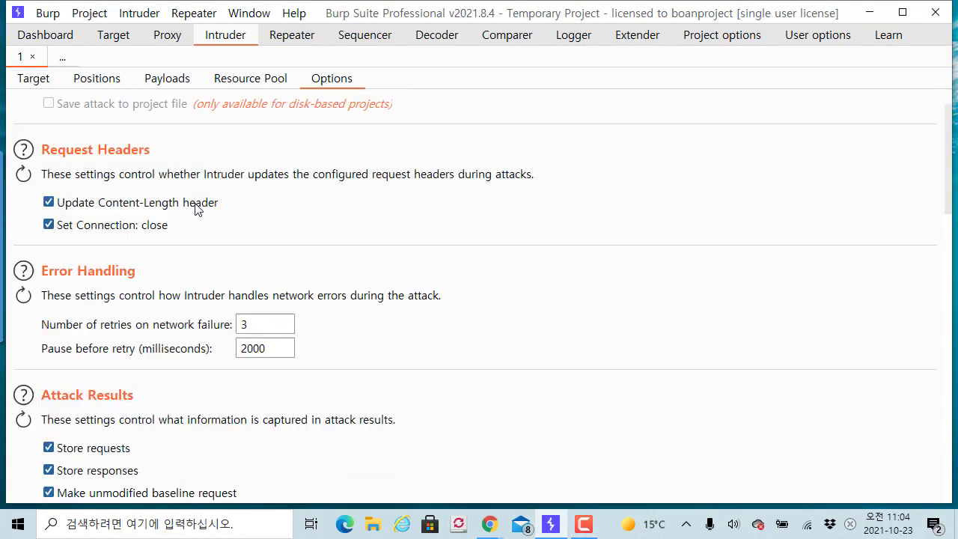
scroll(192, 207, "up", 3)
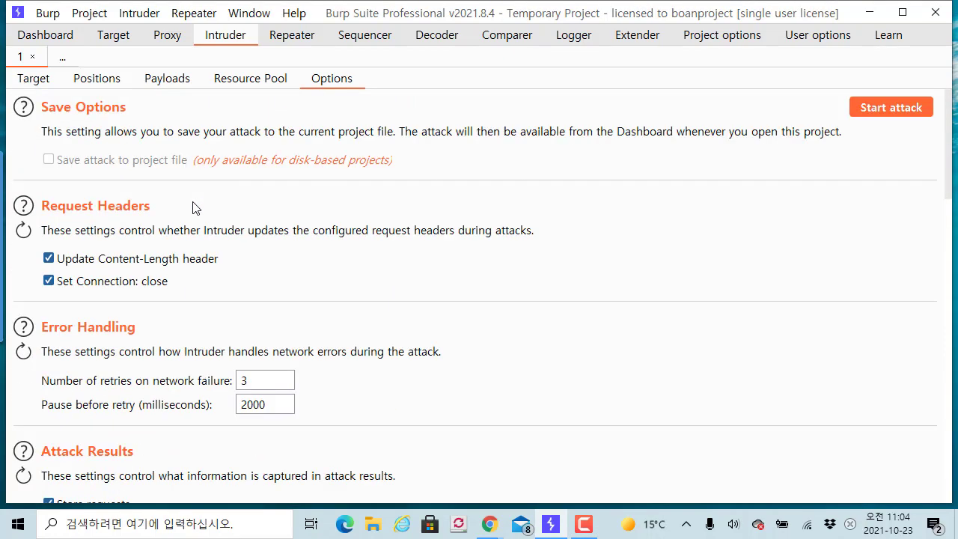
scroll(192, 206, "down", 4)
scroll(192, 207, "down", 10)
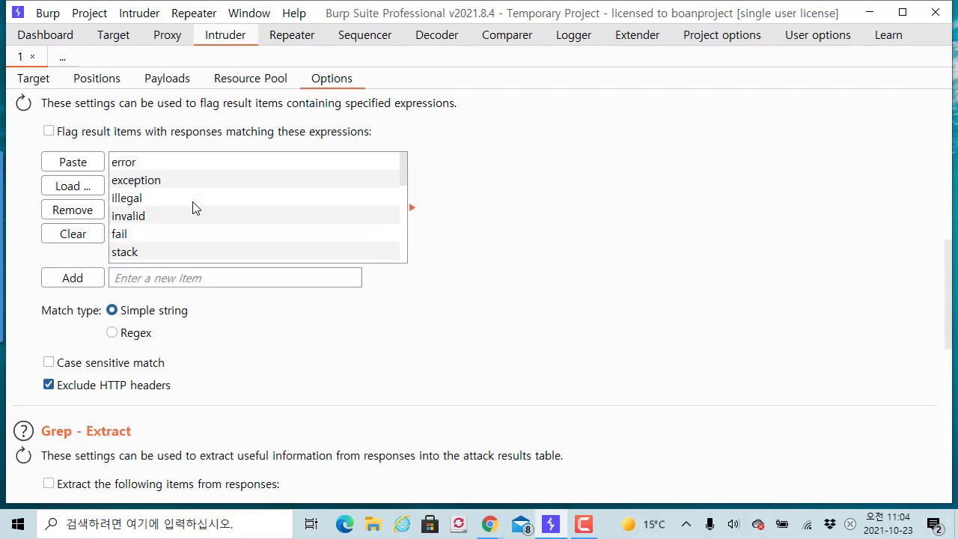
Step: Review Intruder's attack options from Save Options through Grep - Payloads and Redirections, and revisit its resource pool and payload settings
scroll(192, 207, "down", 10)
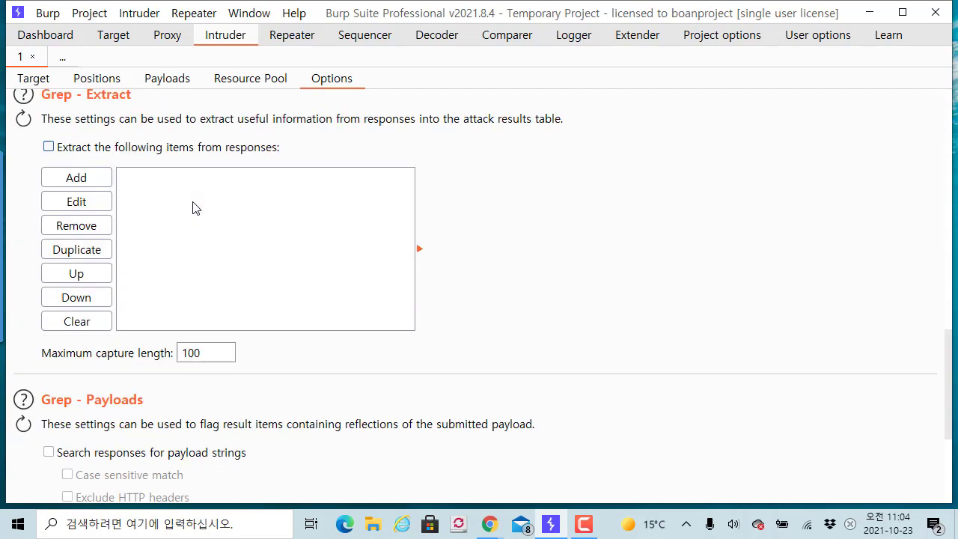
scroll(192, 207, "up", 14)
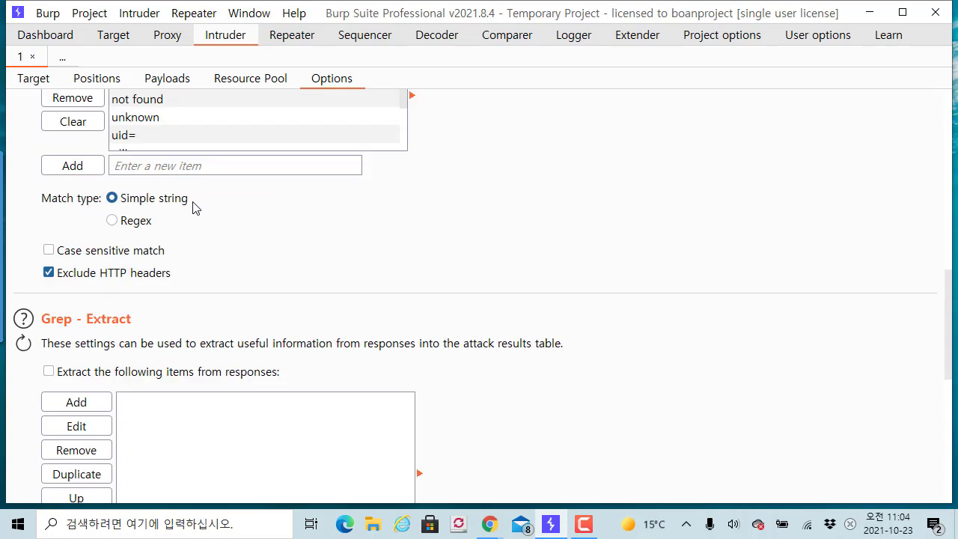
scroll(192, 208, "up", 7)
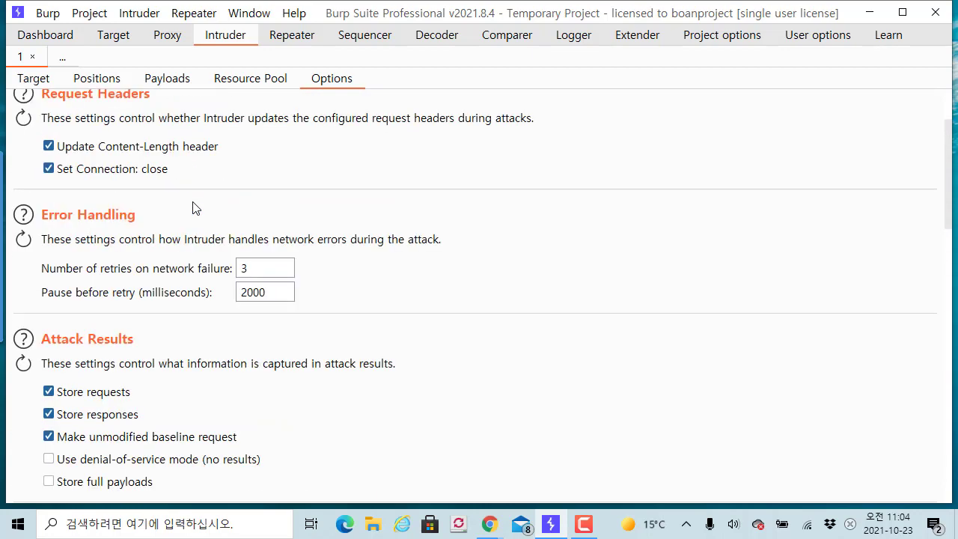
scroll(192, 207, "up", 3)
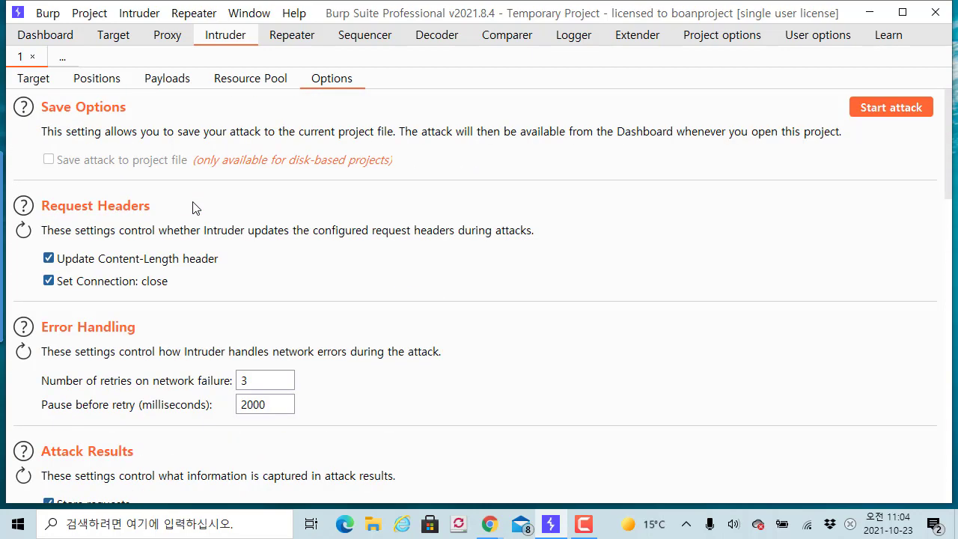
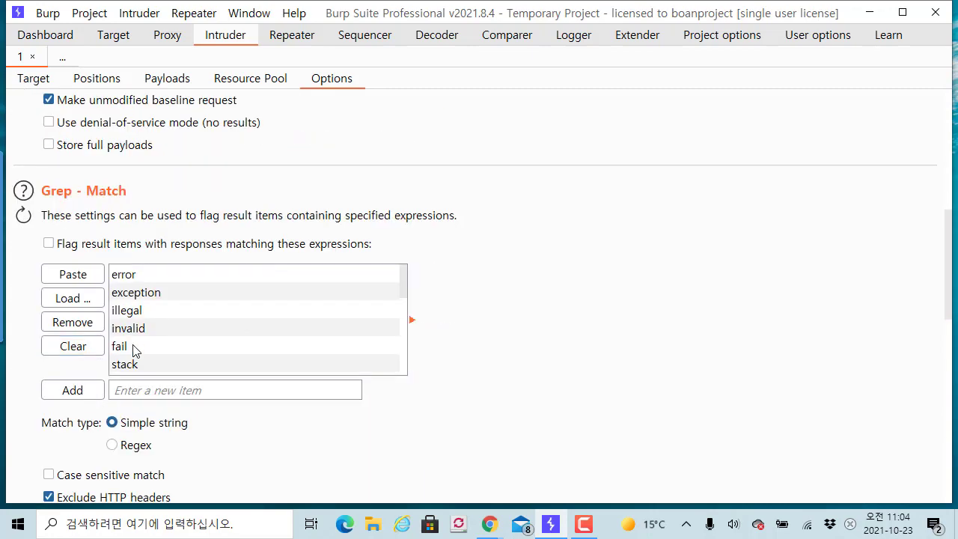
scroll(135, 348, "down", 10)
scroll(396, 344, "down", 1)
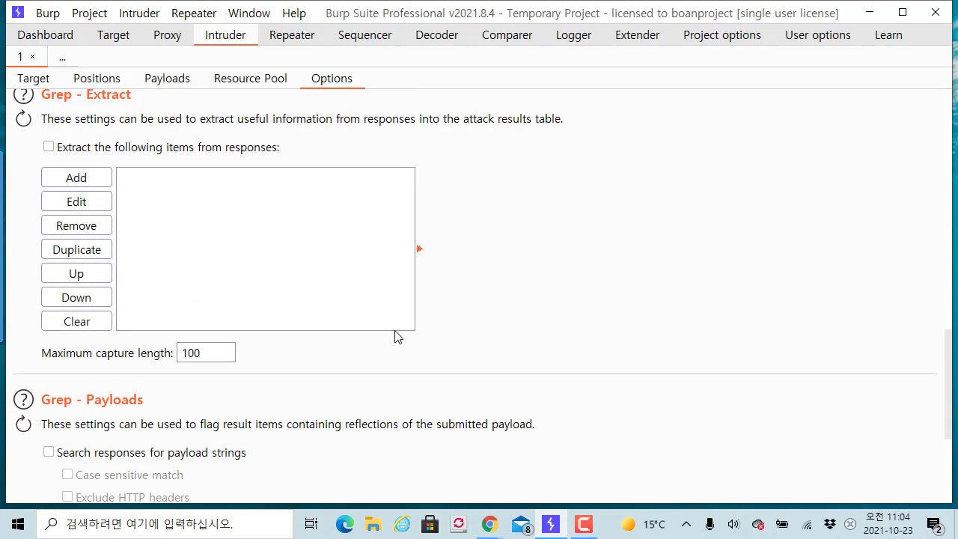
scroll(397, 337, "down", 3)
scroll(396, 336, "down", 1)
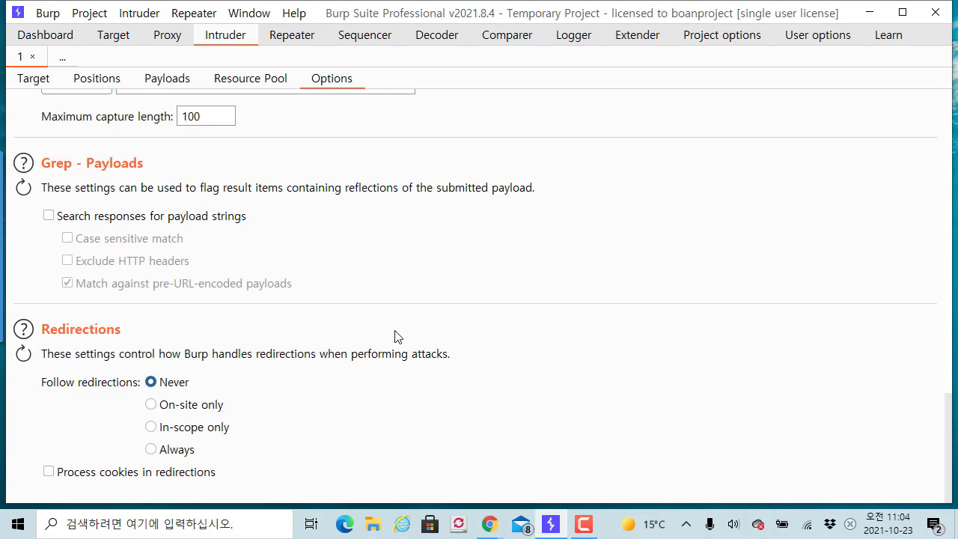
scroll(397, 336, "up", 17)
scroll(395, 331, "up", 3)
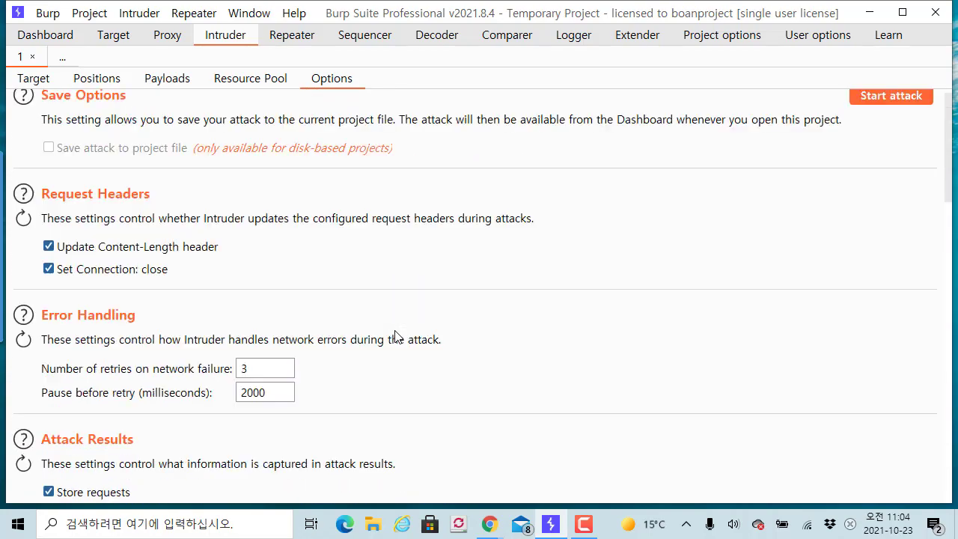
left_click(253, 81)
left_click(156, 79)
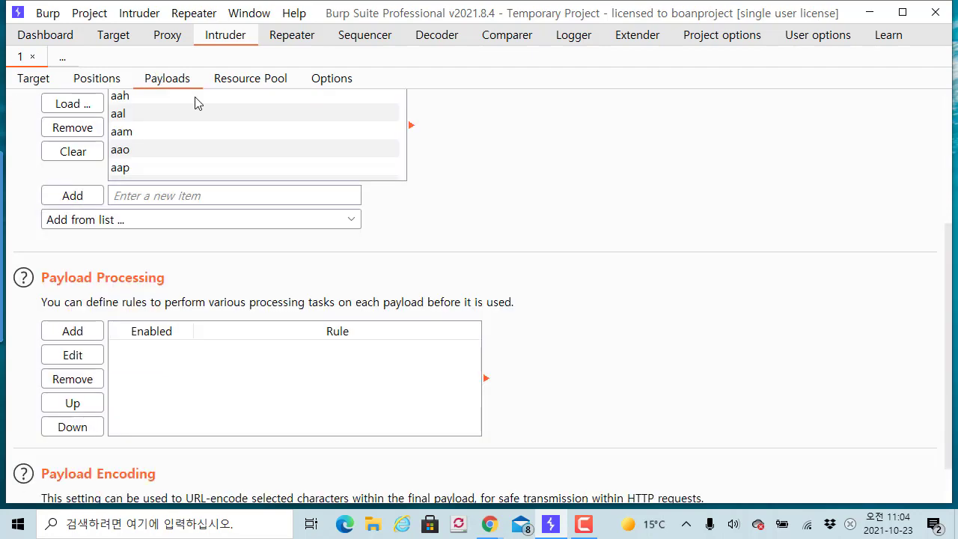
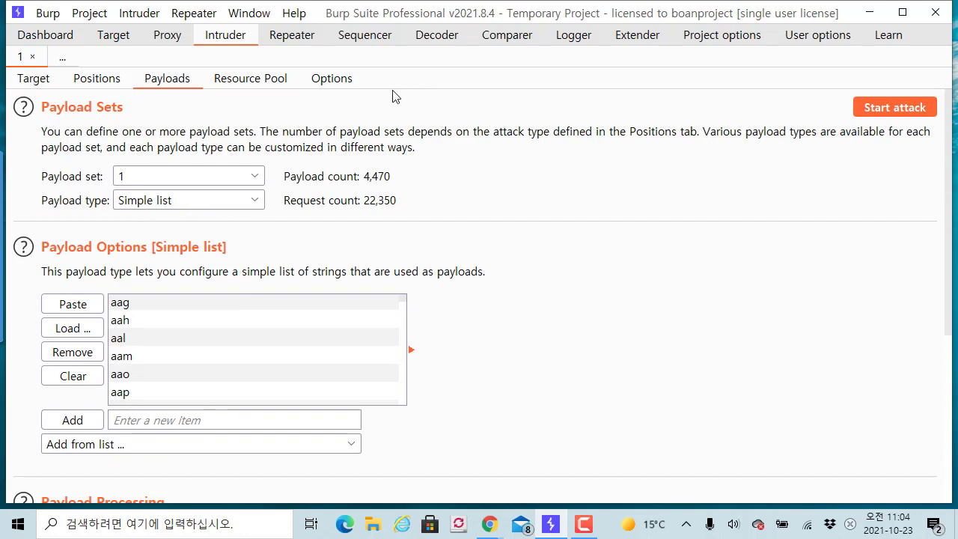
Step: Look over the Repeater, Sequencer, Decoder and Comparer tools
left_click(308, 45)
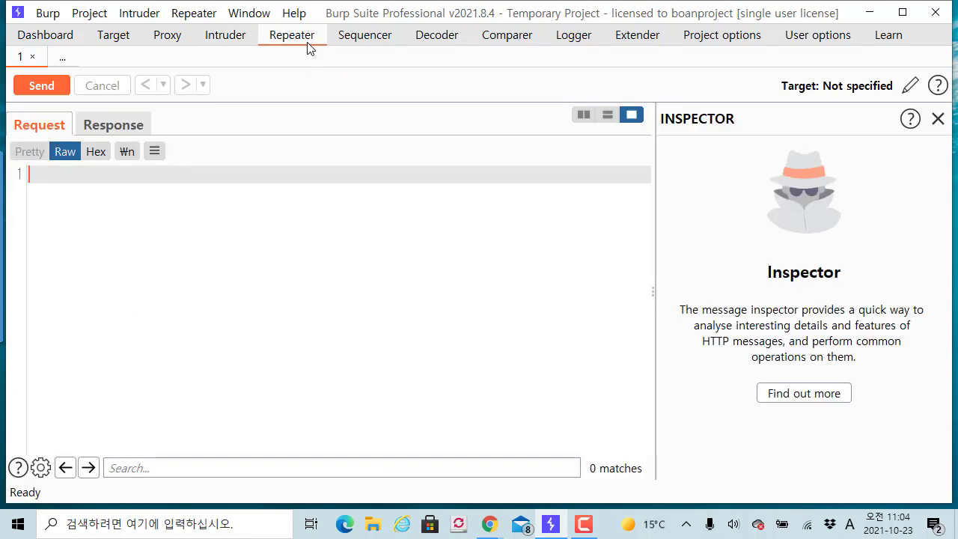
left_click(366, 43)
left_click(446, 41)
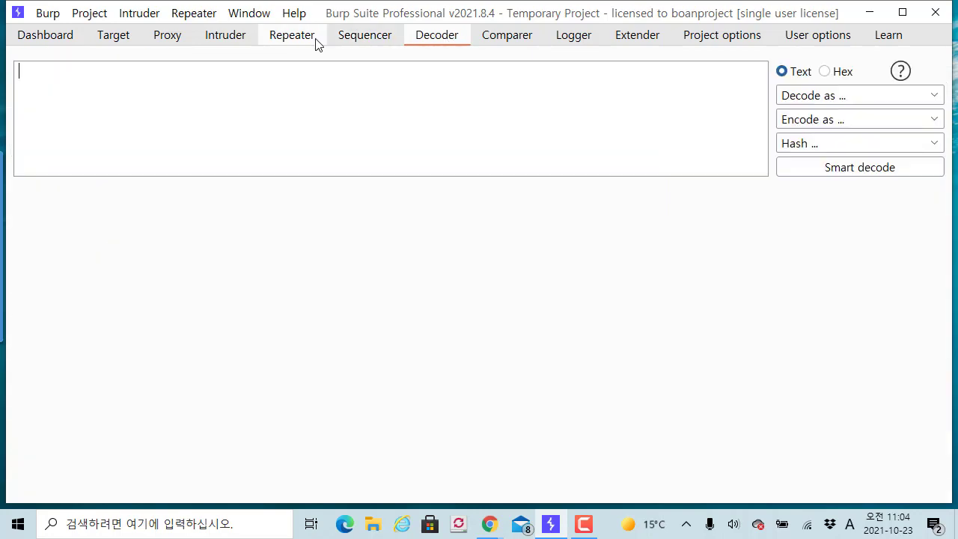
left_click(388, 42)
left_click(413, 43)
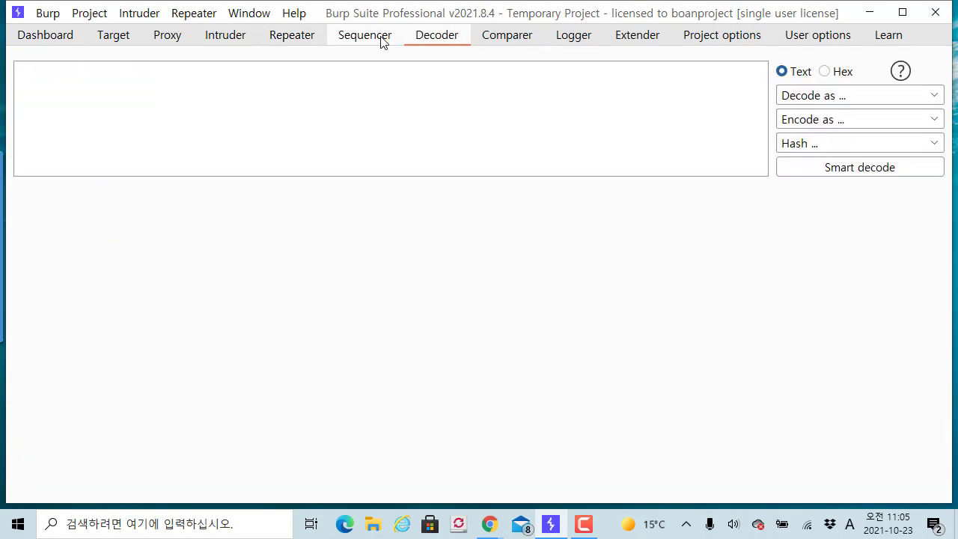
left_click(381, 42)
left_click(515, 41)
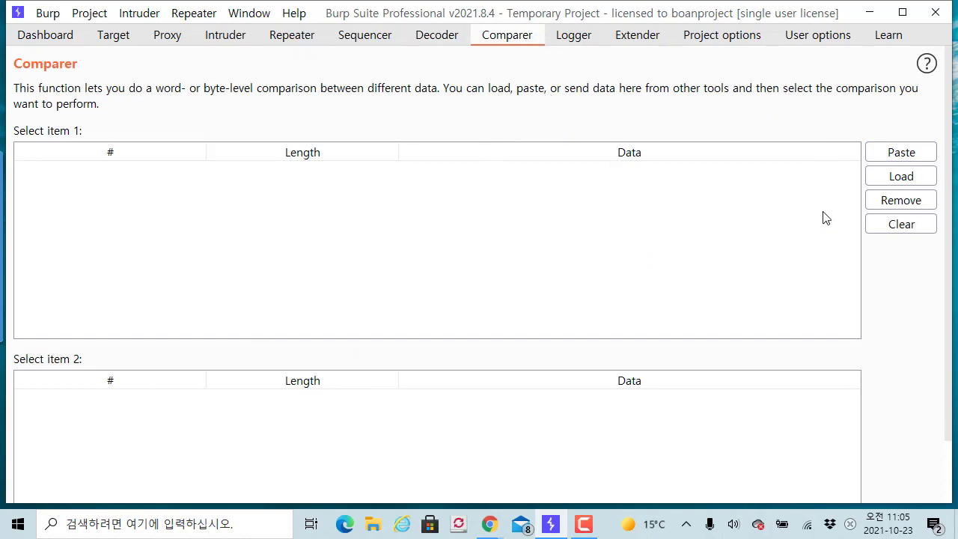
Step: Open Extender's BApp Store and sort the extensions by Detail to reach the Pro extensions
left_click(661, 42)
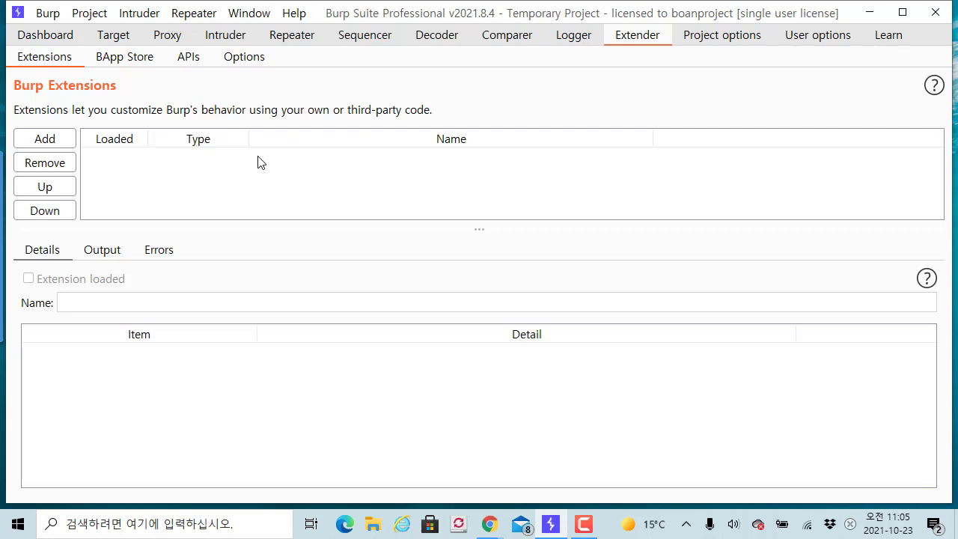
left_click(124, 60)
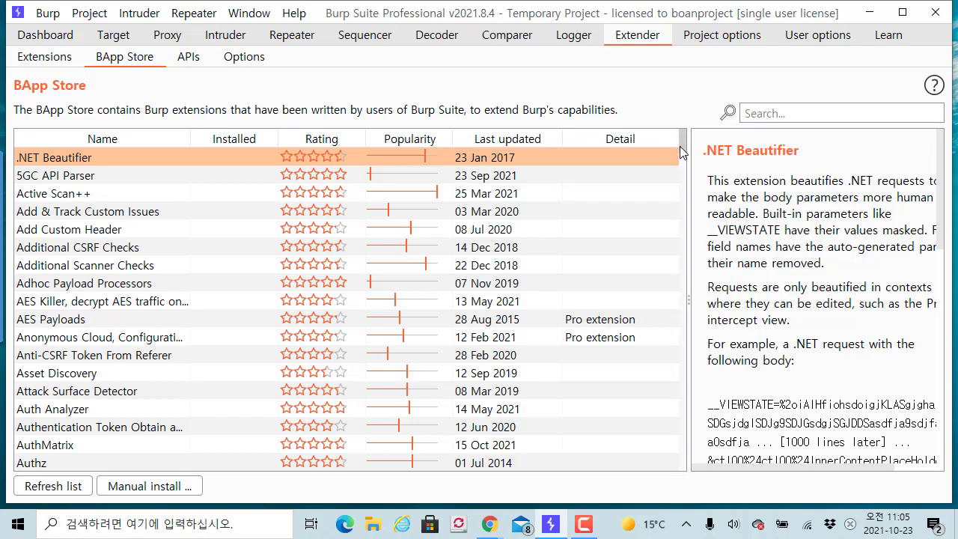
left_click_drag(683, 158, 707, 148)
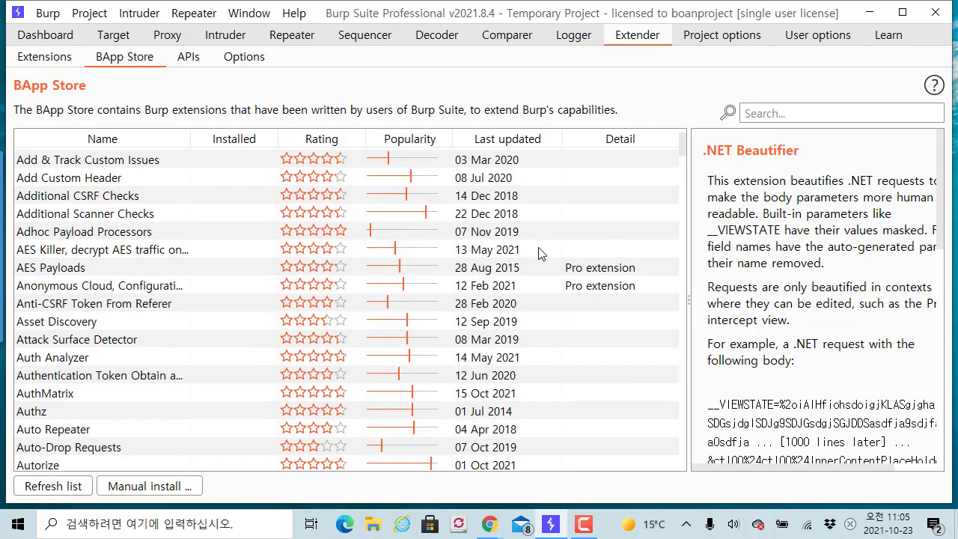
scroll(430, 218, "down", 4)
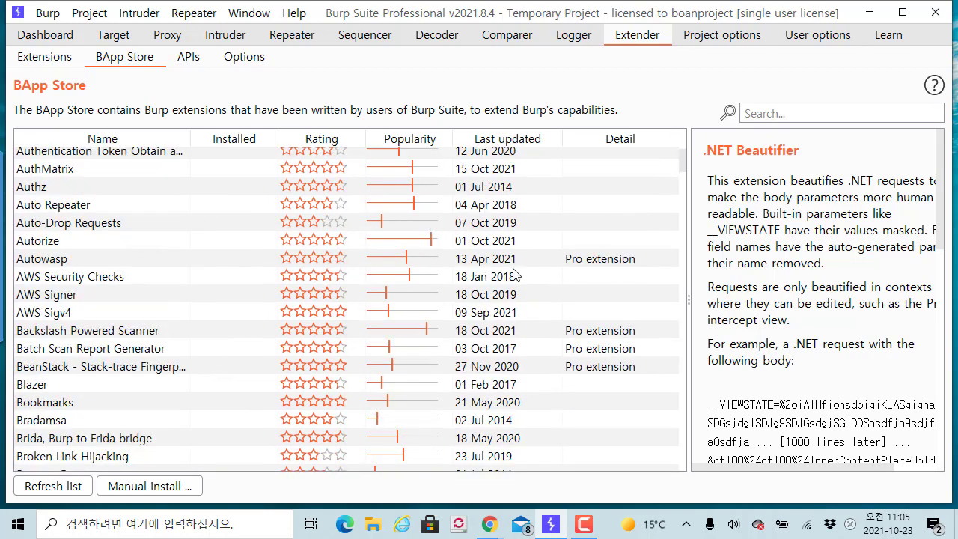
left_click(618, 140)
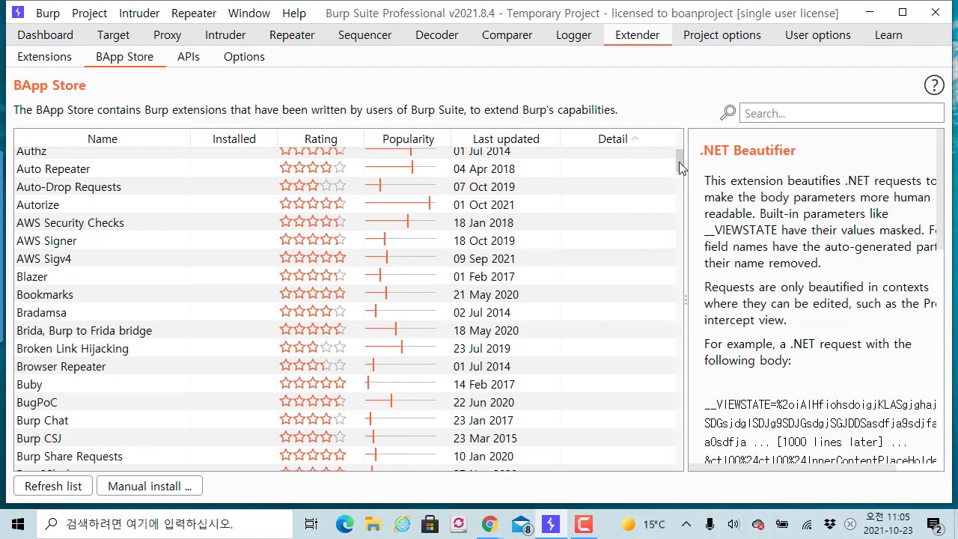
left_click_drag(681, 160, 679, 448)
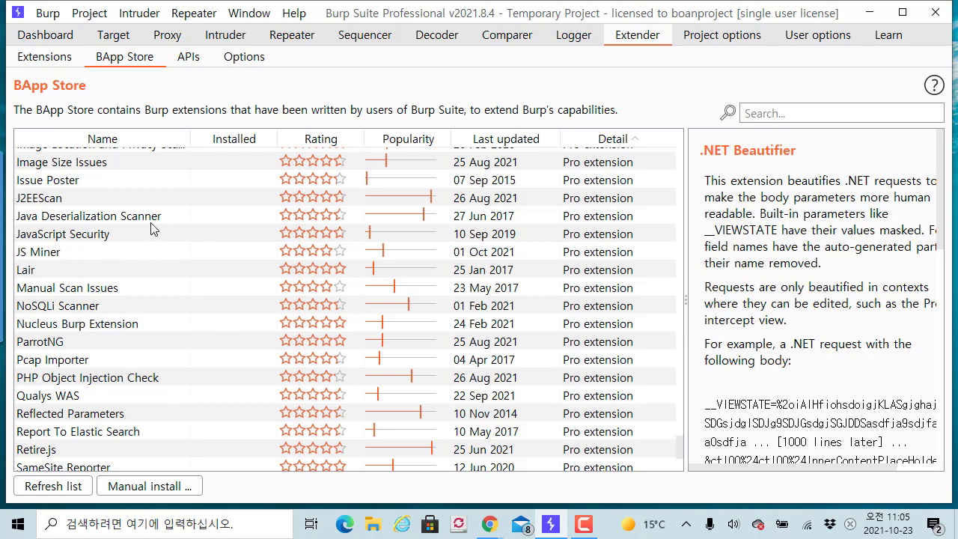
Step: Browse the Pro extensions in the BApp Store and read the CMS Scanner description
scroll(235, 293, "up", 4)
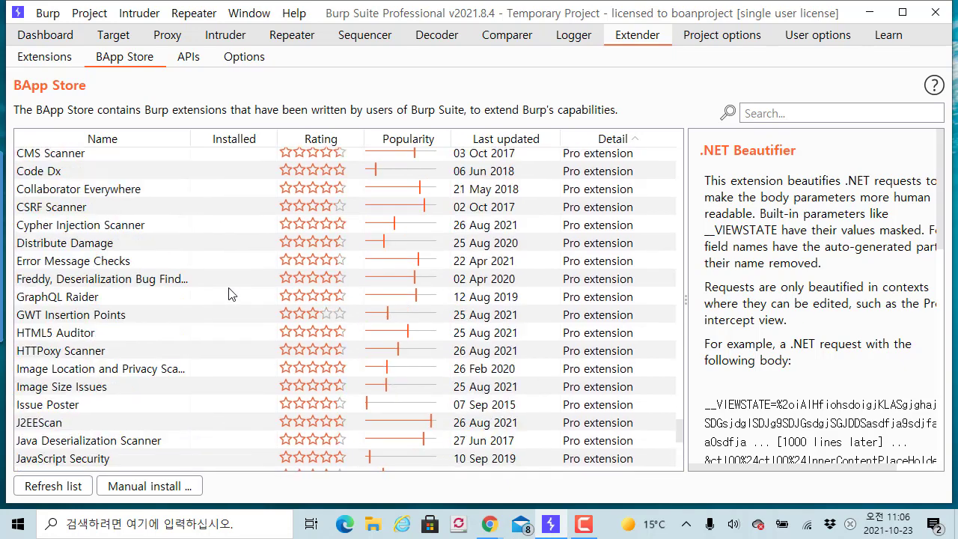
scroll(230, 294, "down", 3)
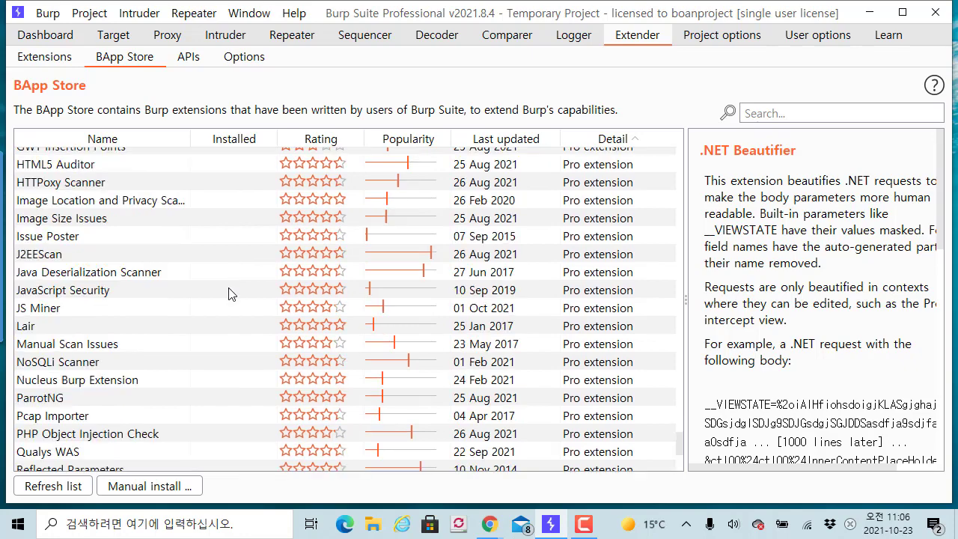
scroll(231, 293, "up", 3)
scroll(230, 293, "up", 3)
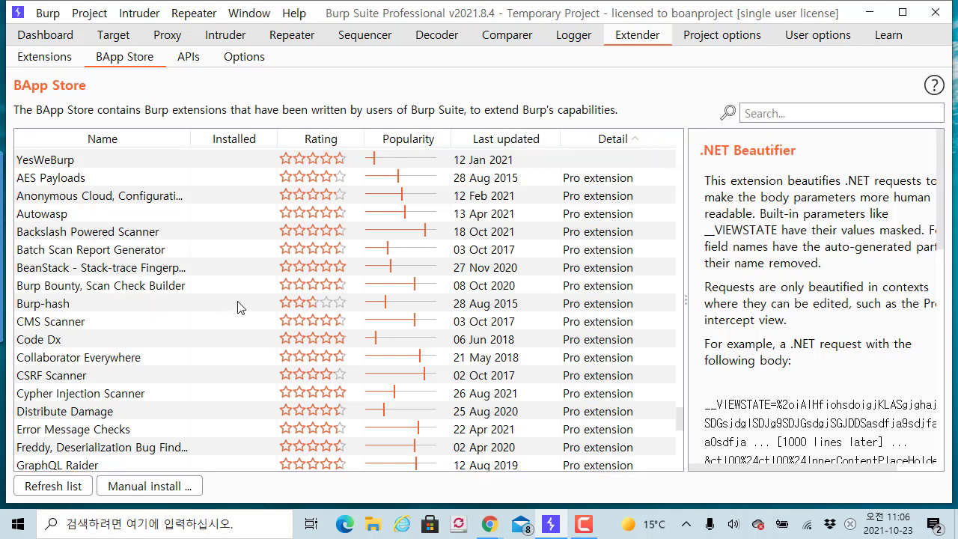
left_click(60, 322)
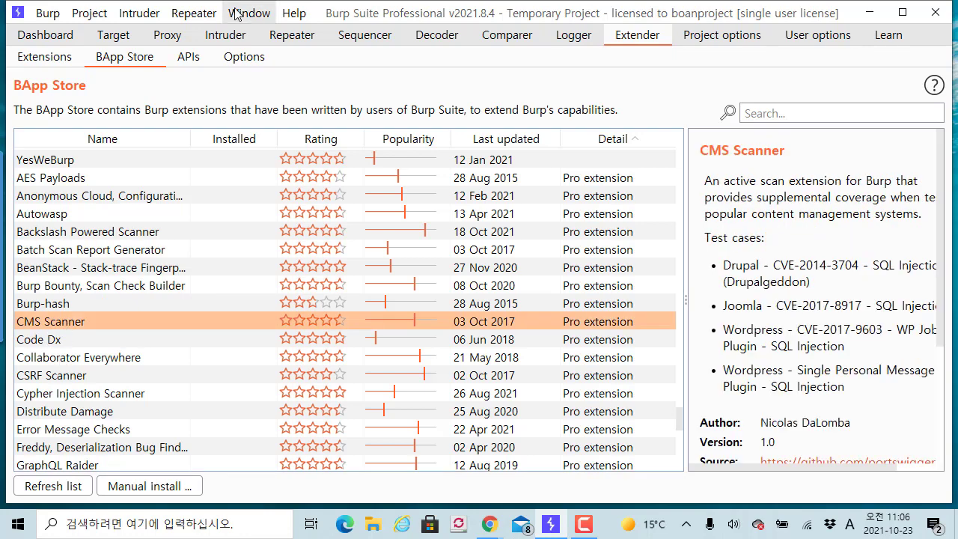
scroll(168, 401, "down", 2)
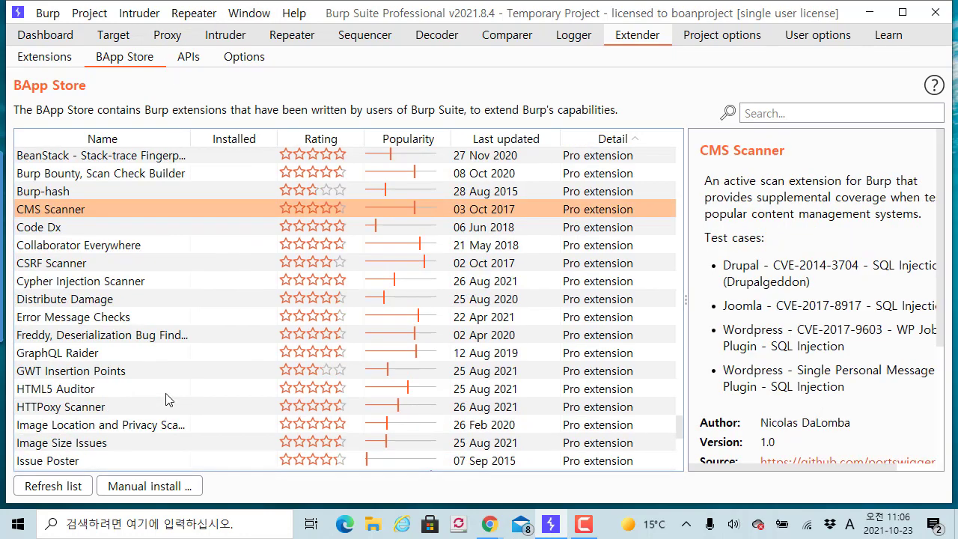
scroll(220, 377, "down", 3)
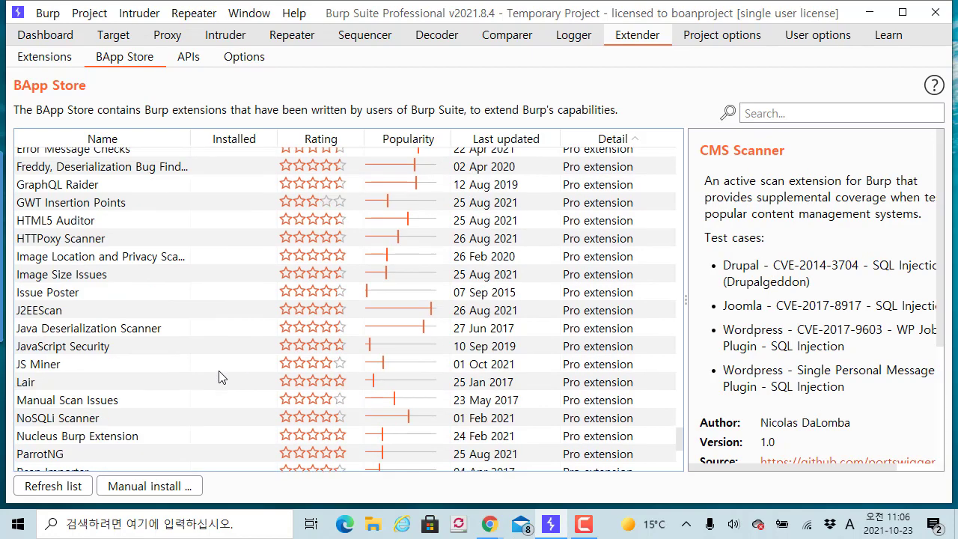
scroll(218, 377, "up", 6)
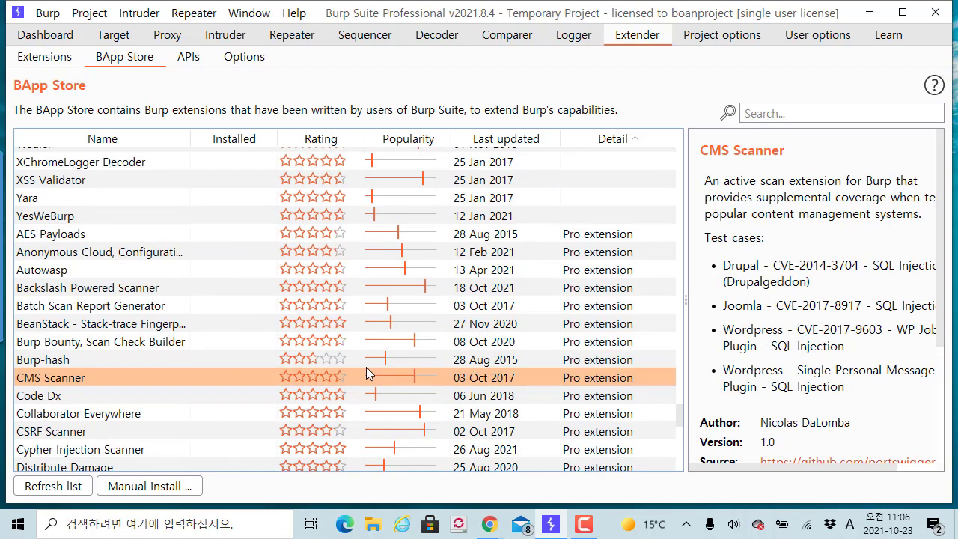
Step: View the Burp Extender APIs and return to the BApp Store to show the AES Payloads extension's description
left_click(199, 60)
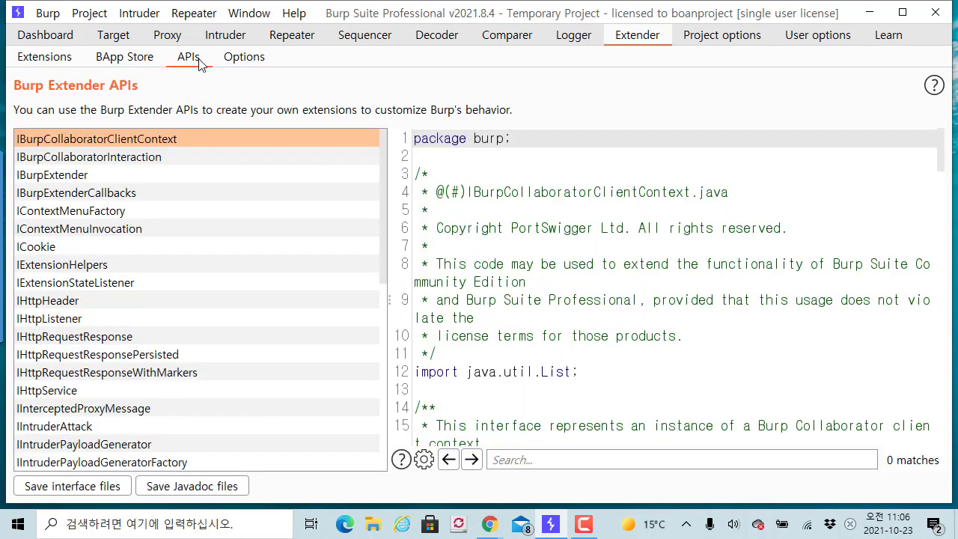
left_click(146, 66)
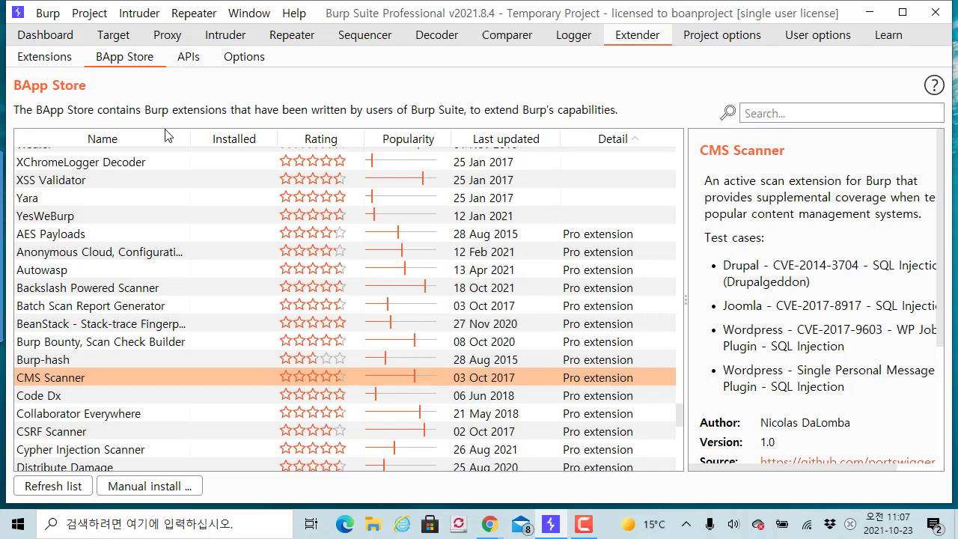
left_click(378, 238)
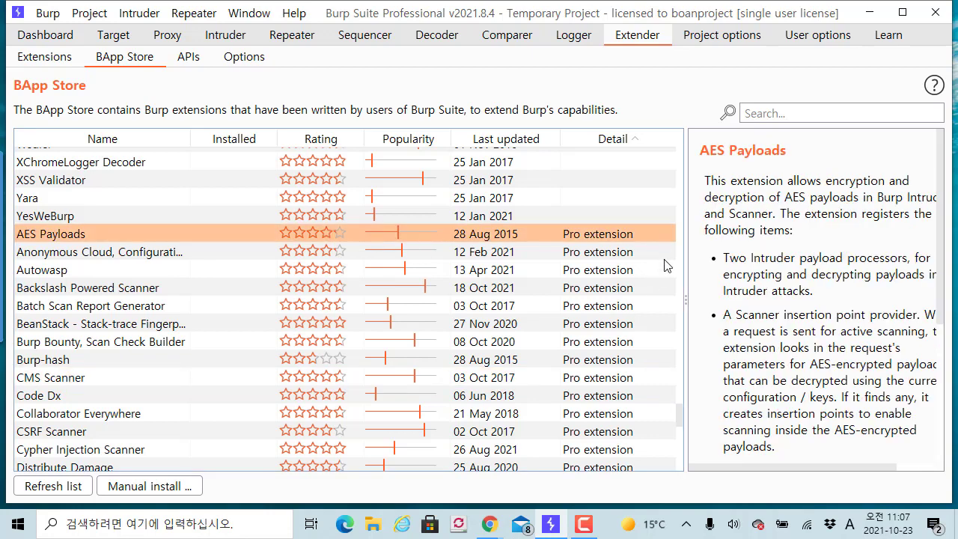